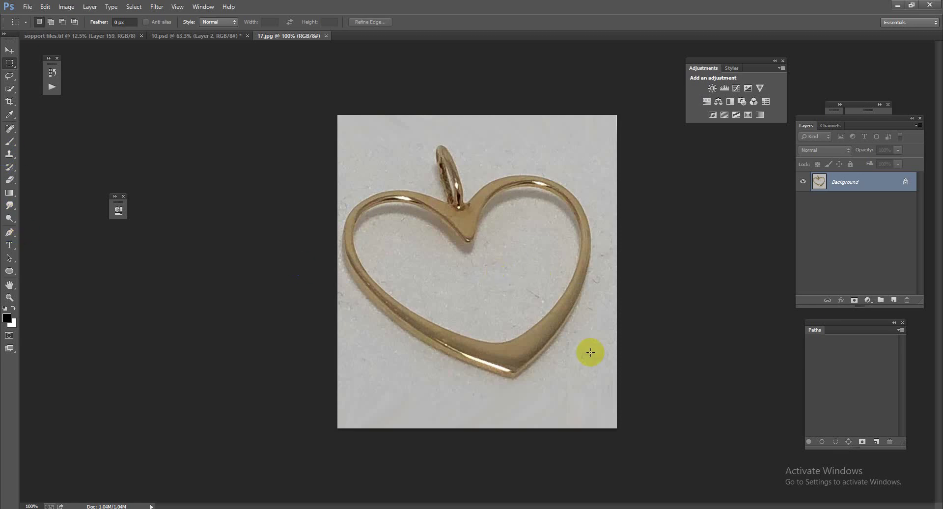
Zoom in and begin a Pen path around the pendant's bail and the heart's top edge
left_click_drag(496, 369, 519, 383)
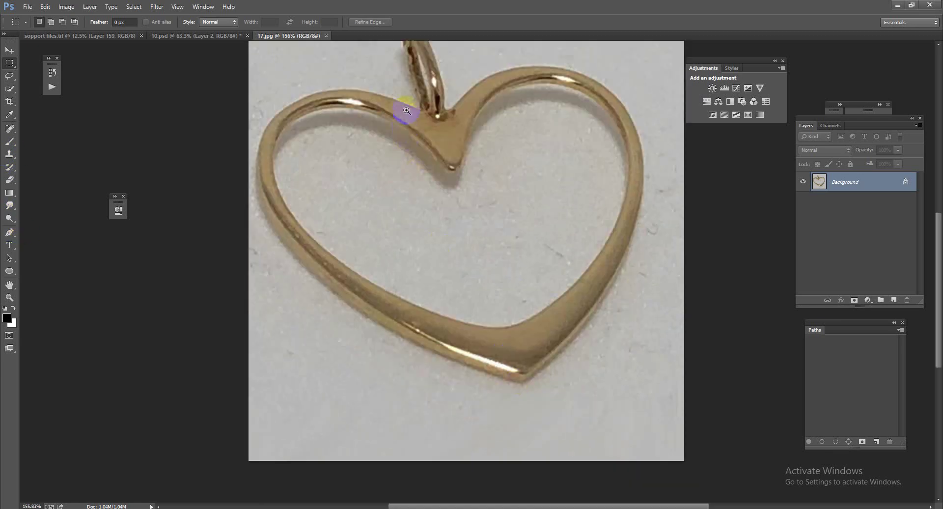
left_click(10, 232)
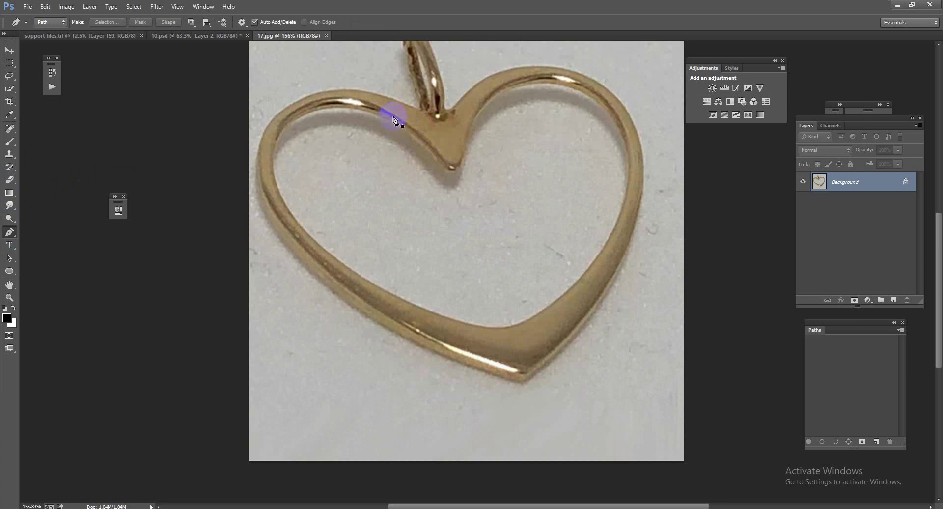
left_click(423, 113)
scroll(420, 128, "up", 2)
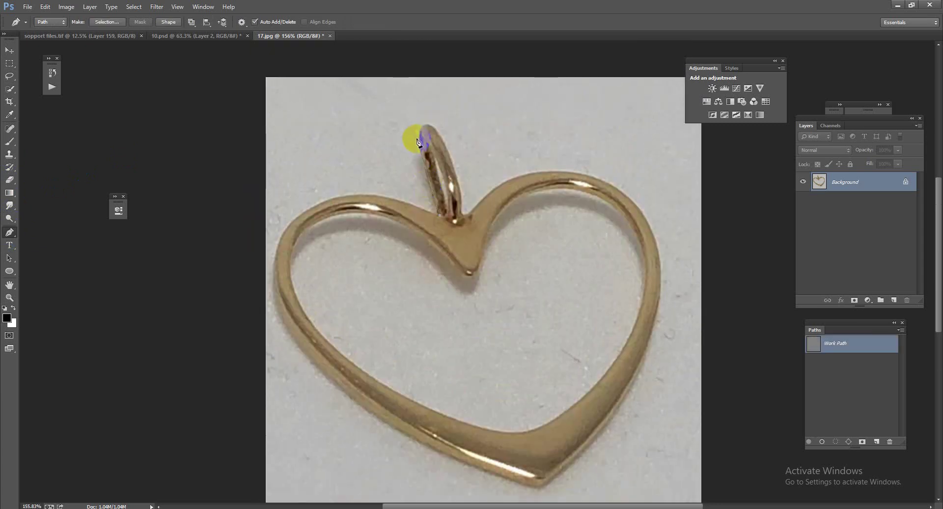
mouse_move(420, 140)
left_mouse_down()
mouse_move(418, 127)
mouse_move(444, 137)
left_mouse_up()
left_click_drag(448, 138, 453, 158)
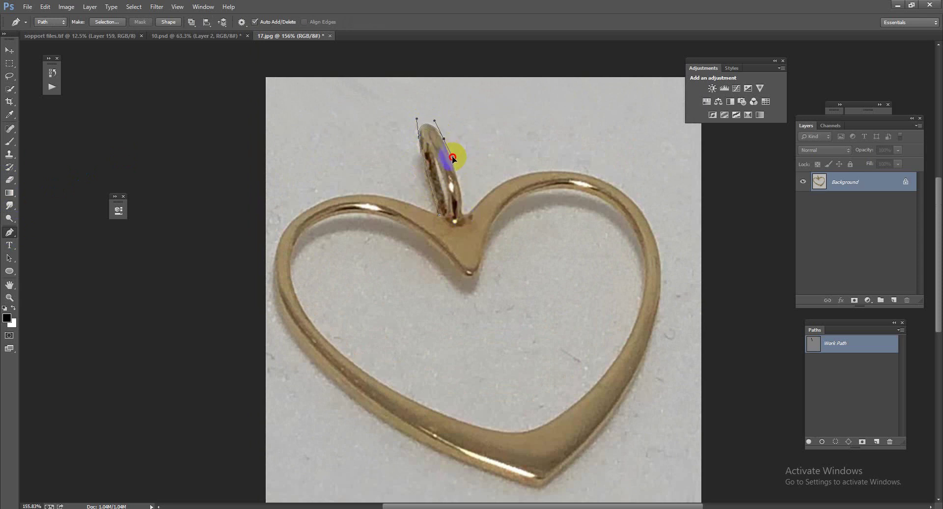
mouse_move(455, 220)
left_mouse_down()
mouse_move(464, 218)
mouse_move(462, 234)
left_mouse_up()
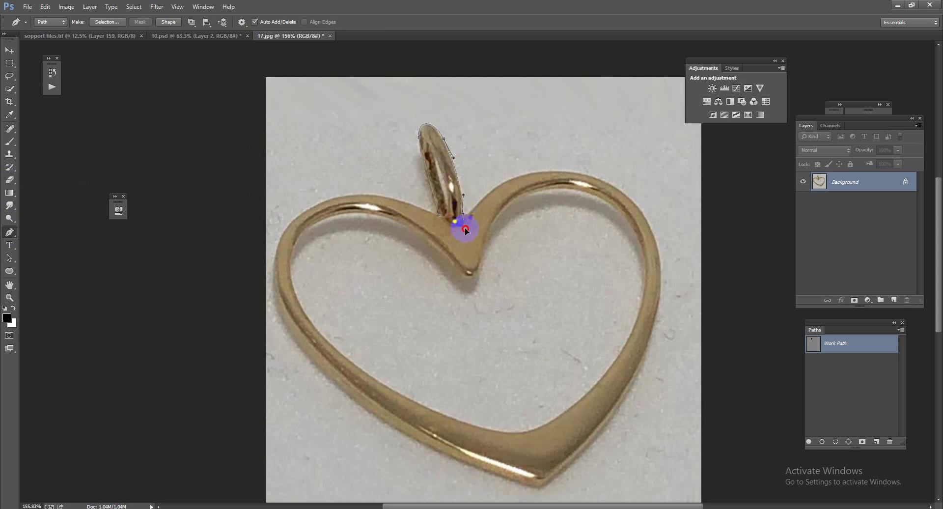
left_click(466, 220)
left_click_drag(485, 197, 491, 187)
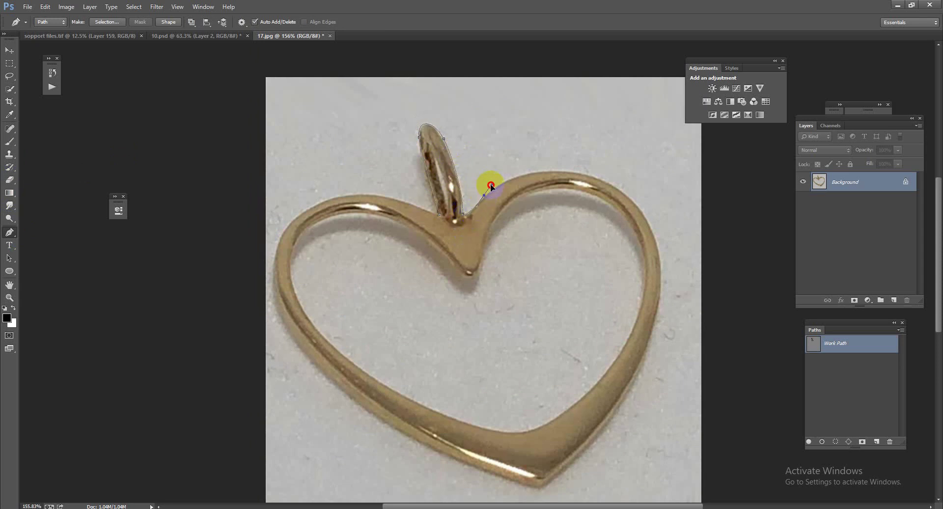
Continue the path around the right lobe, bottom tip and left lobe to close the outer outline
scroll(487, 185, "right", 5)
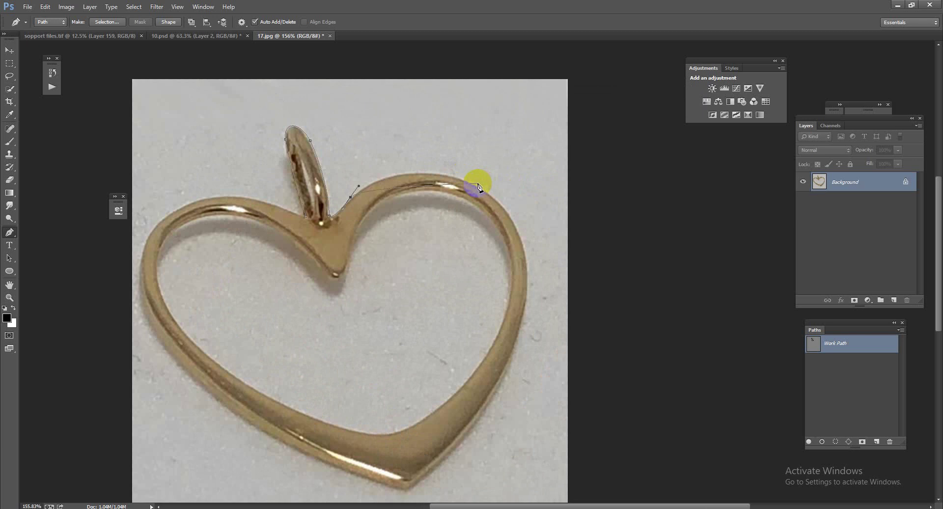
left_click_drag(474, 185, 531, 215)
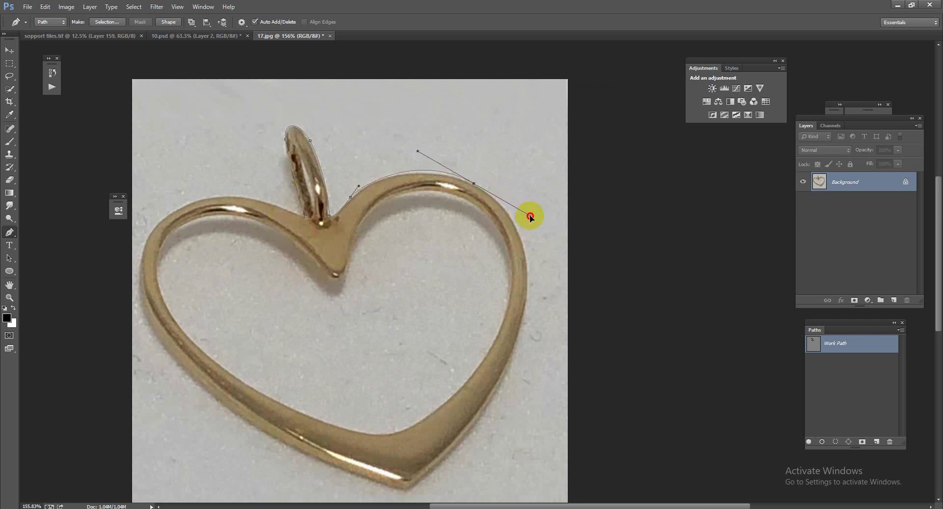
mouse_move(510, 339)
left_mouse_down()
mouse_move(529, 265)
mouse_move(506, 366)
mouse_move(507, 358)
left_mouse_up()
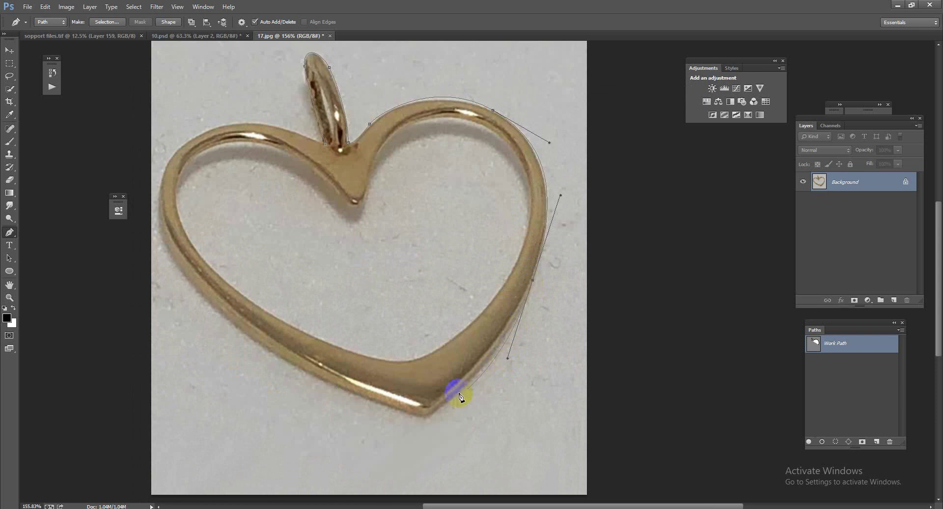
left_click(420, 419)
mouse_move(213, 304)
left_mouse_down()
mouse_move(170, 250)
mouse_move(151, 240)
left_mouse_up()
left_click_drag(168, 161, 185, 128)
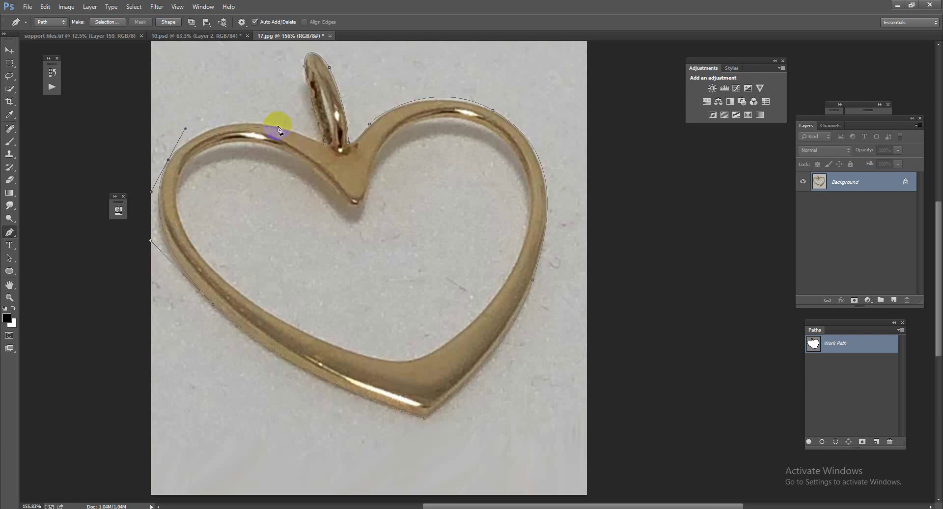
left_click_drag(265, 123, 289, 129)
left_click(324, 146)
Trace a second path along the heart's inner edge around to the V
left_click(382, 155)
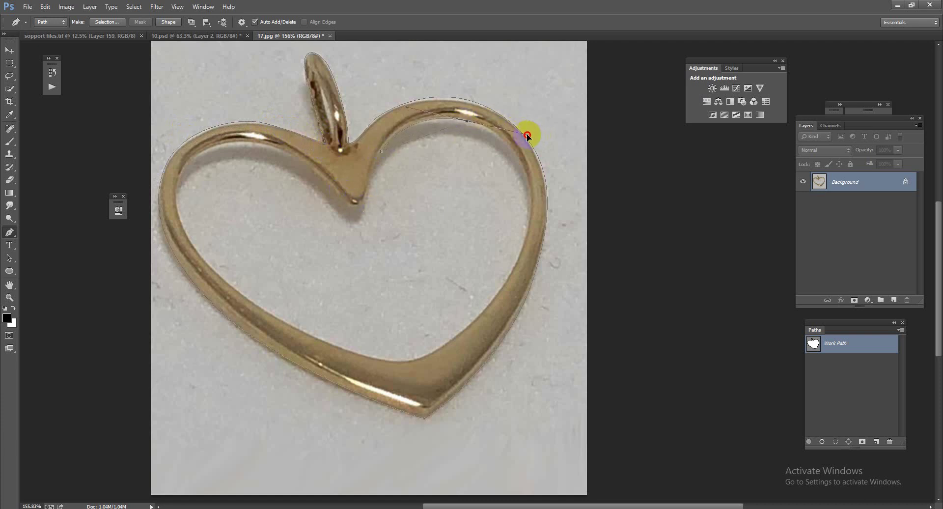
left_click_drag(536, 135, 527, 134)
left_click_drag(514, 272, 482, 329)
left_click(407, 364)
left_click_drag(397, 364, 392, 363)
mouse_move(241, 294)
left_mouse_down()
mouse_move(196, 253)
mouse_move(178, 189)
left_mouse_up()
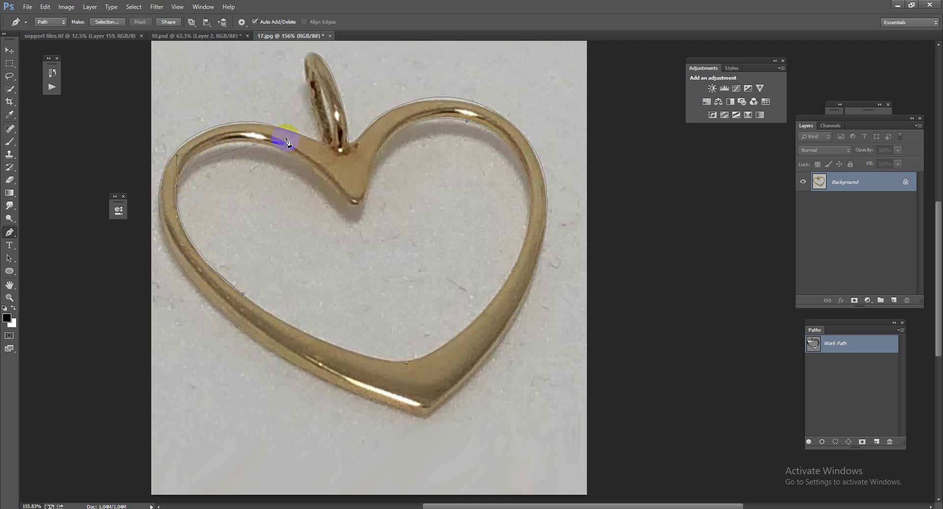
left_click_drag(296, 154, 311, 162)
left_click(315, 164)
left_click_drag(352, 214, 353, 214)
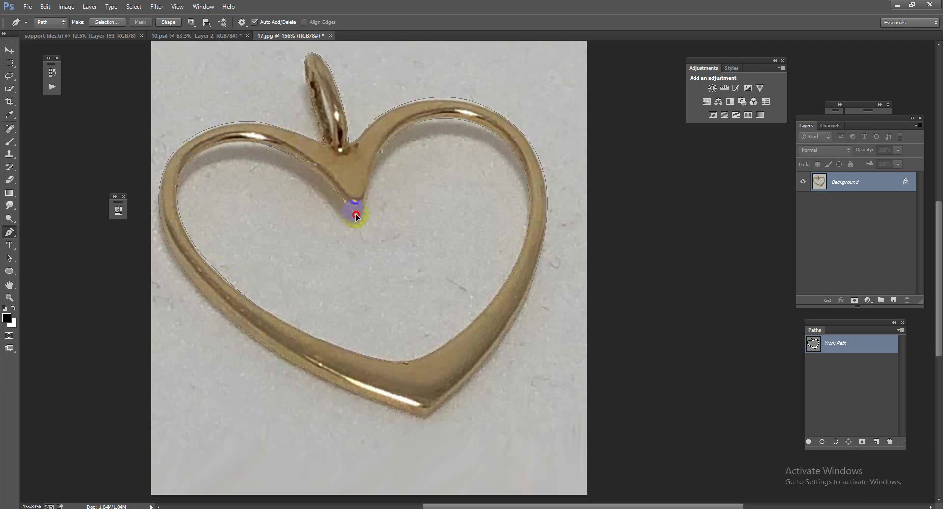
left_click(370, 182)
Save the work path as Path 1 and load it as a selection
scroll(373, 211, "down", 3)
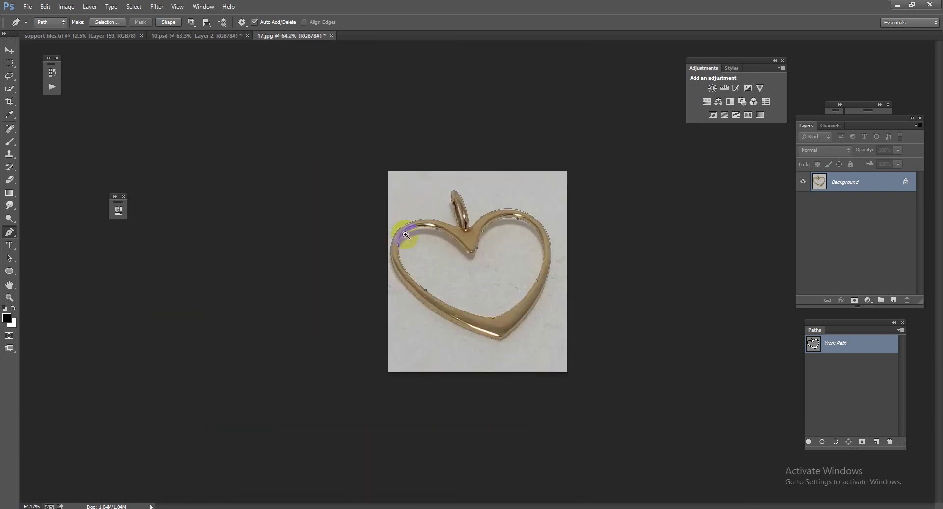
left_click(851, 351)
double_click(841, 345)
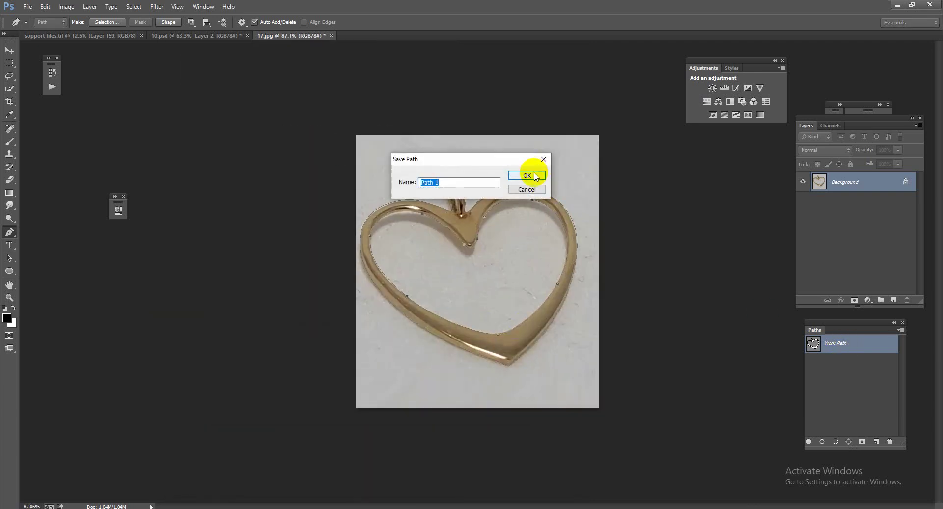
left_click(536, 175)
left_click(859, 325)
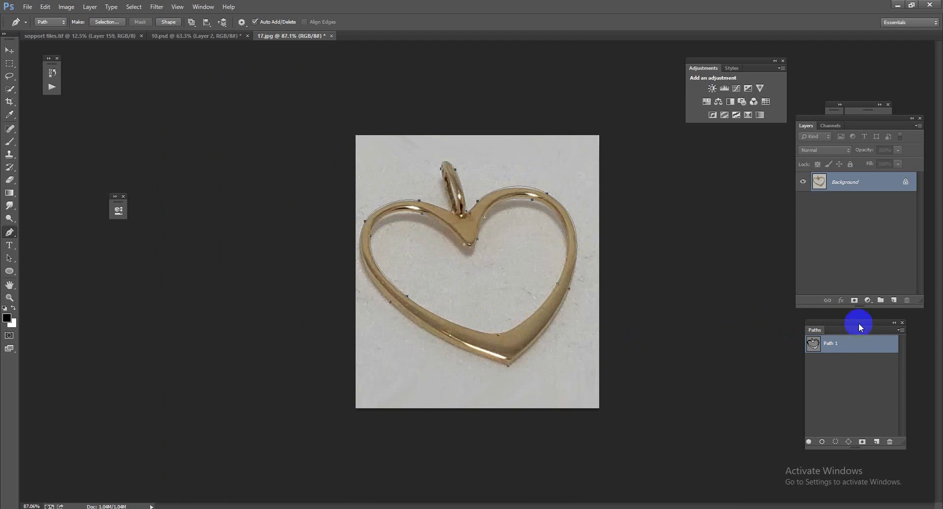
left_click(817, 345, "ctrl")
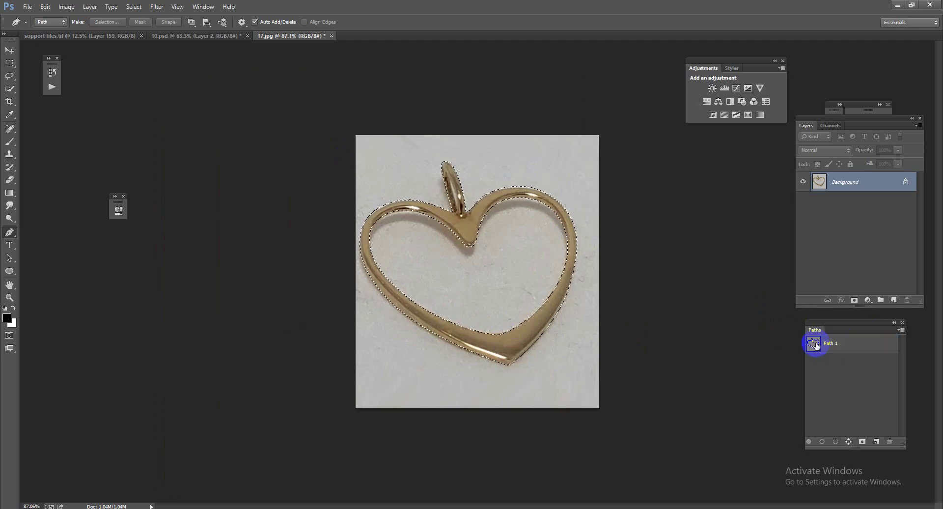
Feather the selection by 0.05 and copy the heart onto new layers
key("shift+F6")
type("0.0")
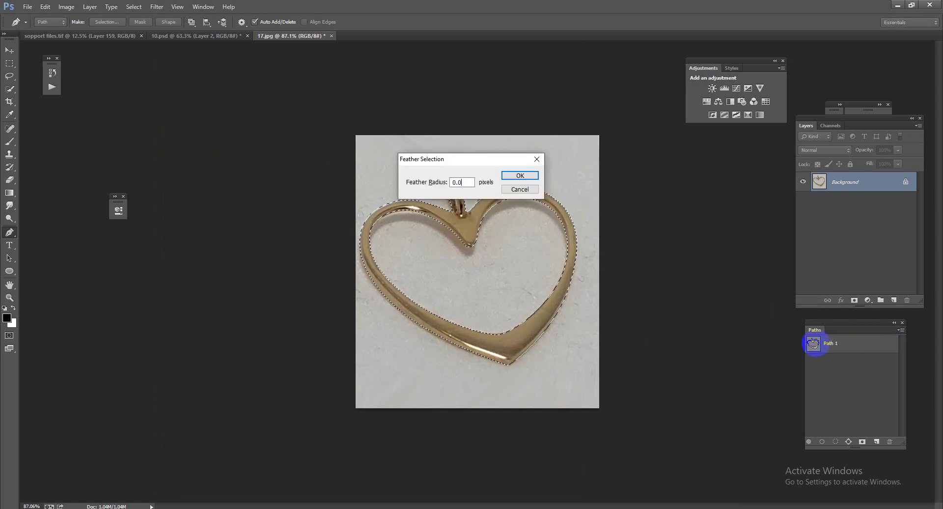
type("5")
key("Return")
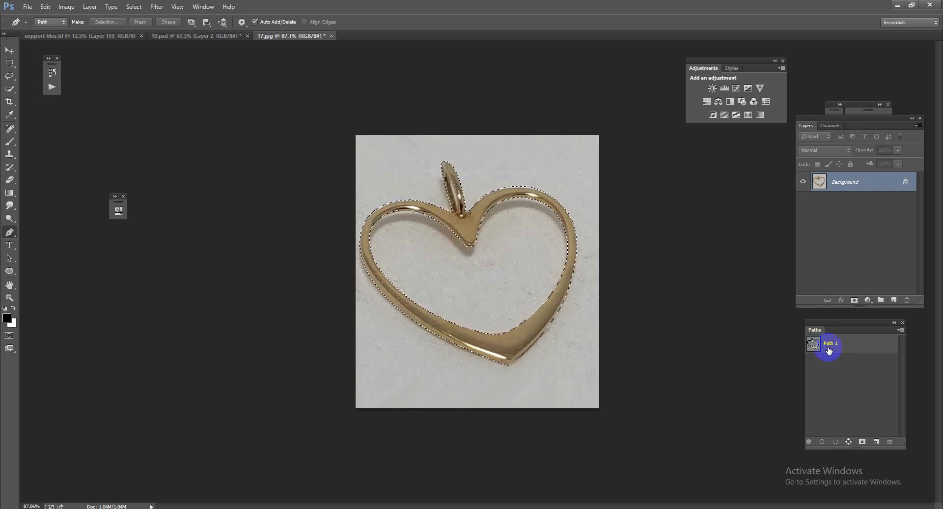
key("ctrl+j")
key("ctrl+j")
Fill Layer 1 with solid white and open Camera Raw on the Layer 1 copy heart
left_click(862, 202)
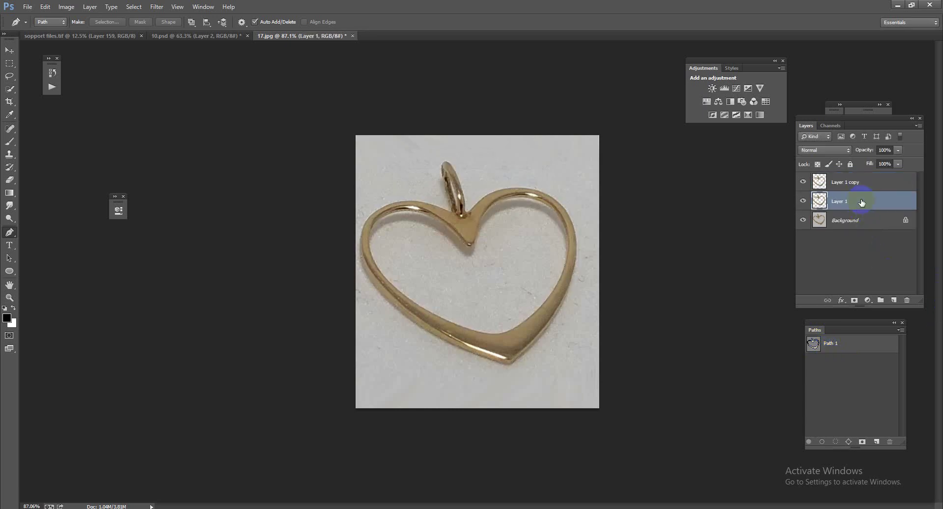
key("ctrl+BackSpace")
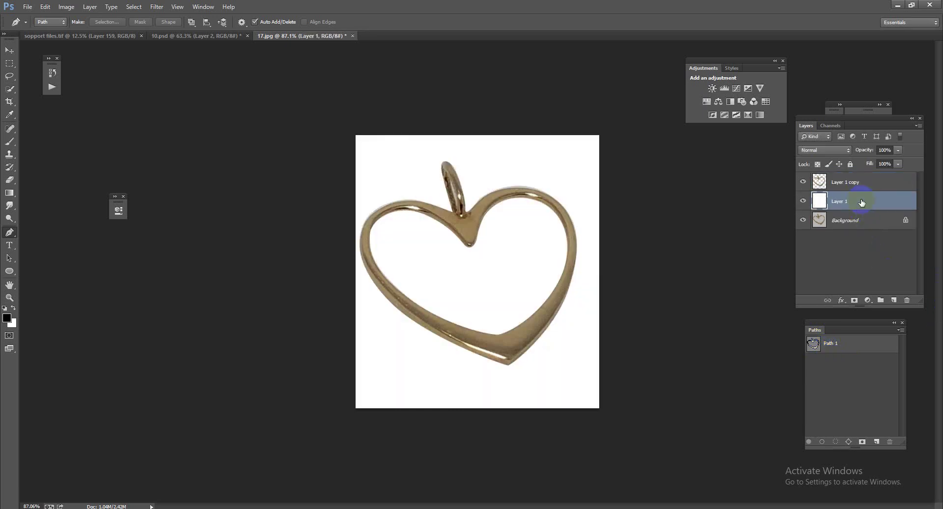
left_click(860, 186)
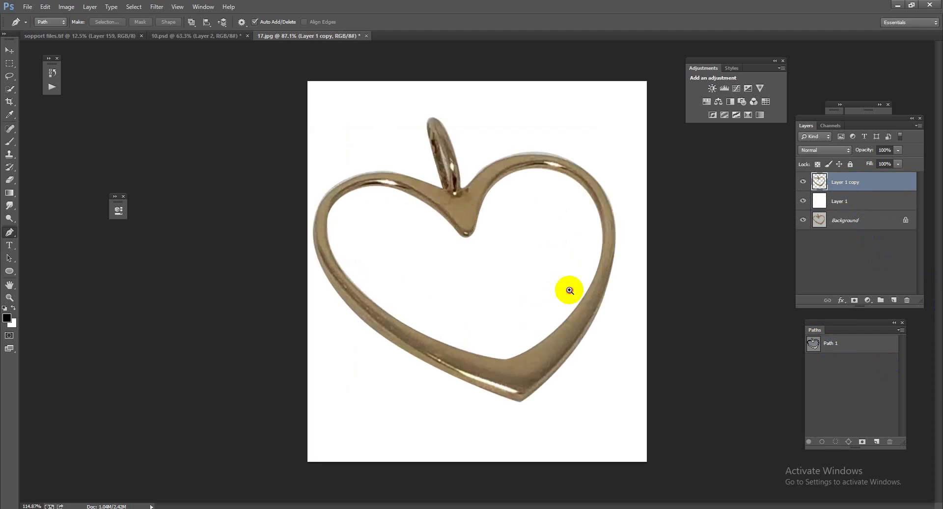
left_click_drag(550, 275, 566, 315)
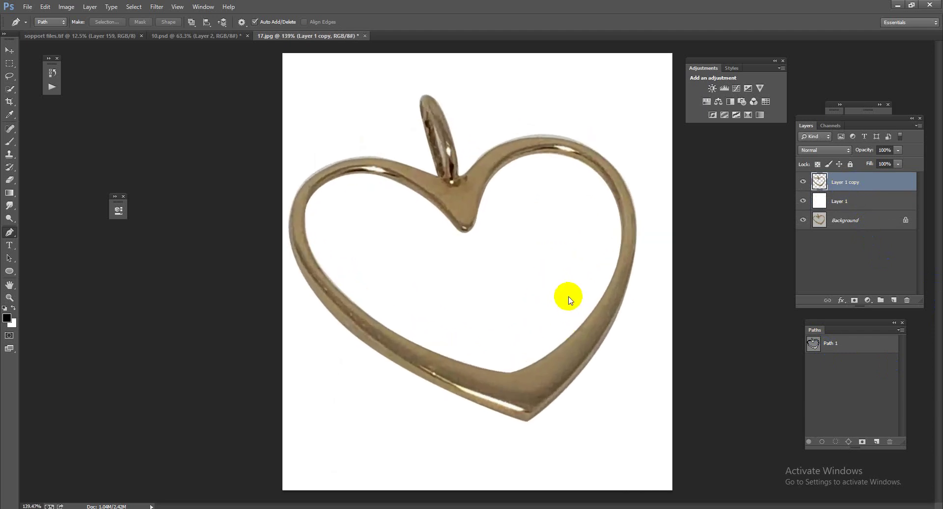
key("ctrl+shift+a")
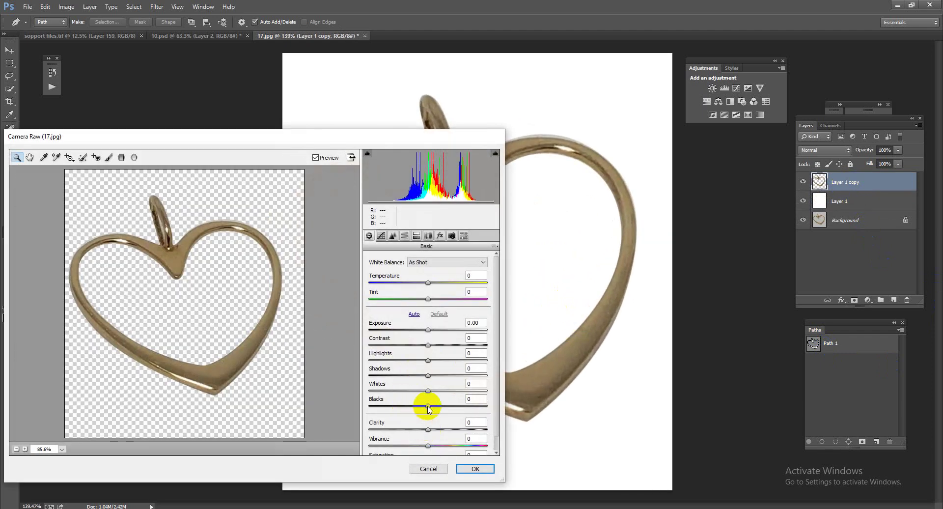
Apply Camera Raw with Blacks +82, Shadows +45, Contrast +25 and Luminance noise reduction 100
mouse_move(428, 406)
left_mouse_down()
mouse_move(477, 406)
mouse_move(439, 391)
mouse_move(455, 376)
mouse_move(431, 360)
mouse_move(433, 345)
mouse_move(442, 345)
mouse_move(431, 330)
left_mouse_up()
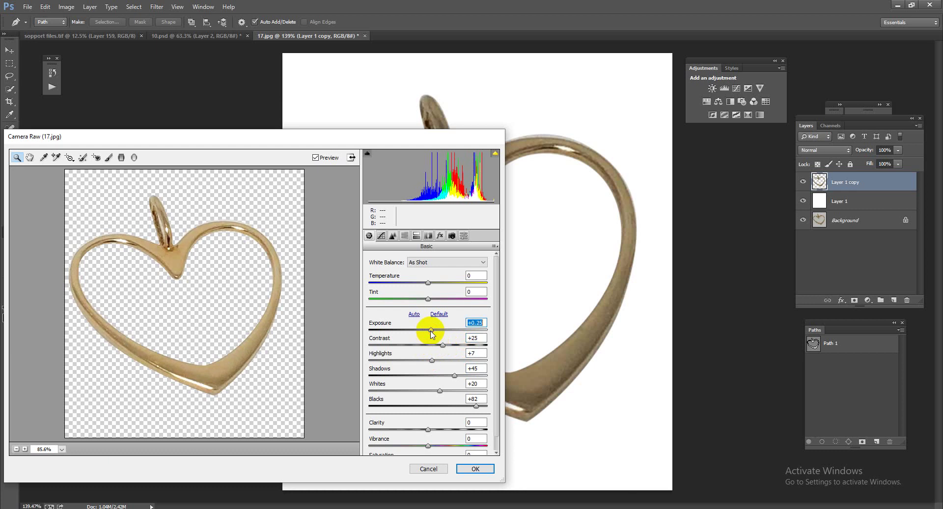
left_click(392, 235)
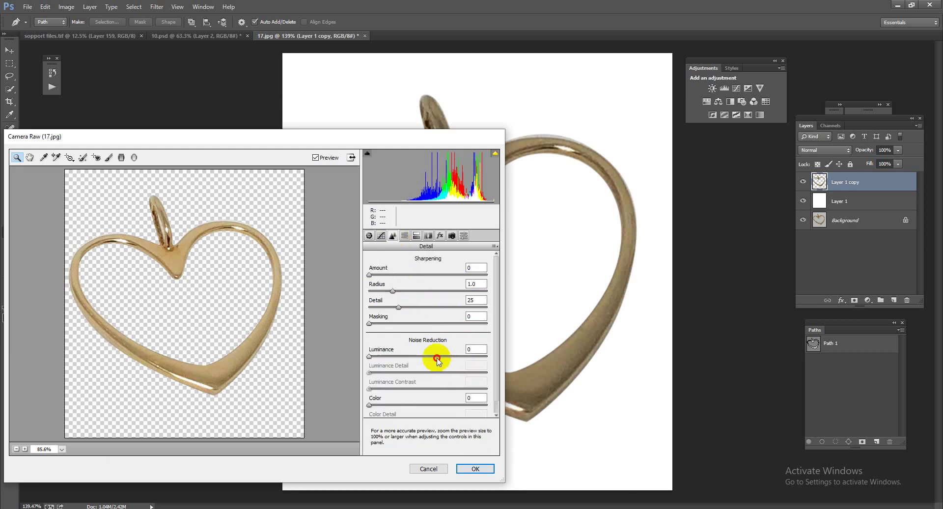
left_click_drag(437, 358, 497, 357)
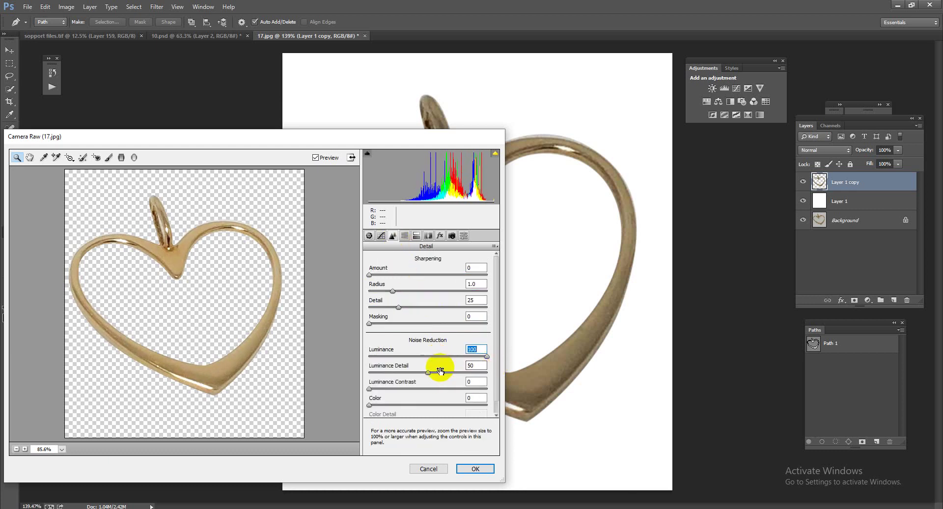
left_click(480, 469)
Load the heart selection and set the Smudge tool to 63% strength with a fine brush
scroll(490, 284, "down", 1)
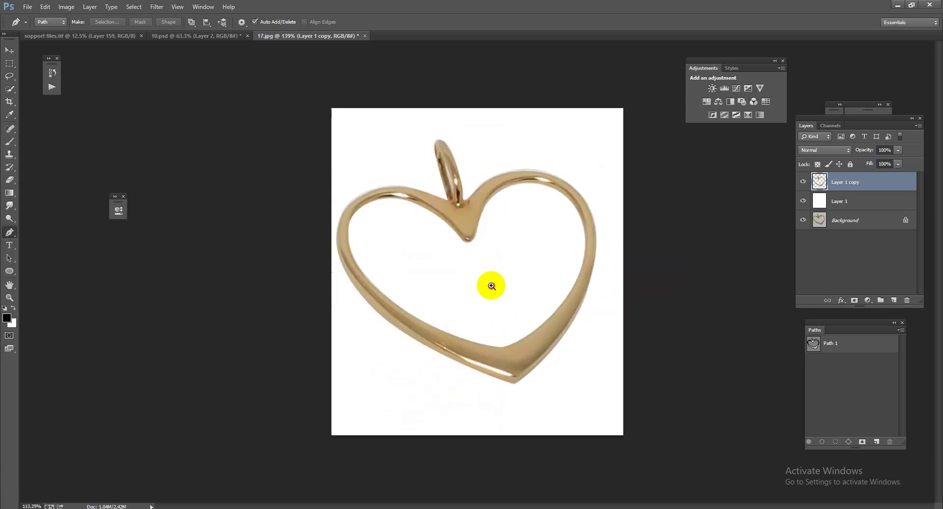
scroll(564, 311, "up", 1)
scroll(610, 316, "up", 2)
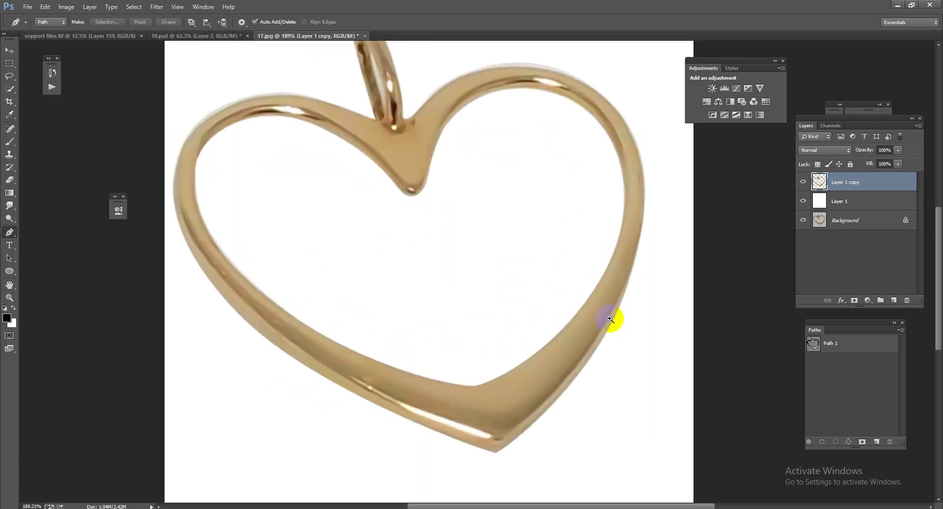
left_click(819, 182, "ctrl")
scroll(455, 246, "down", 2)
scroll(490, 375, "up", 2)
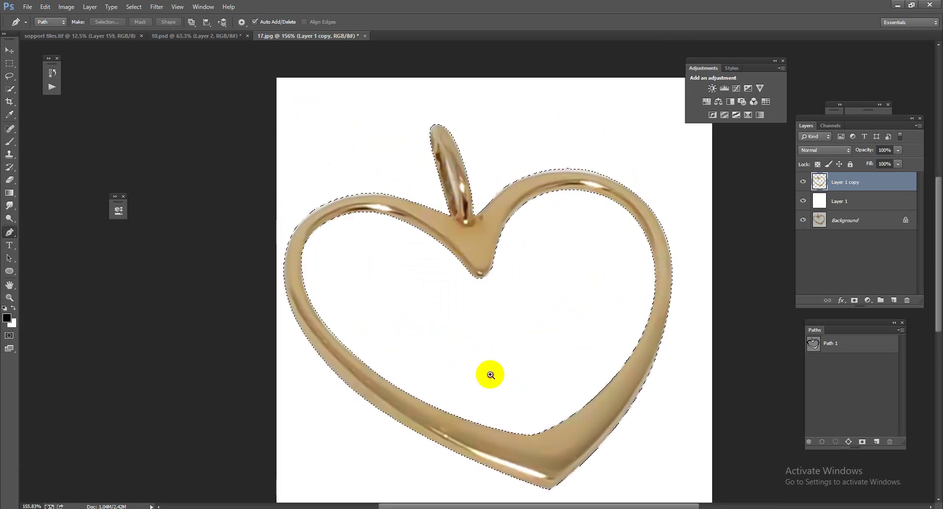
scroll(490, 375, "up", 2)
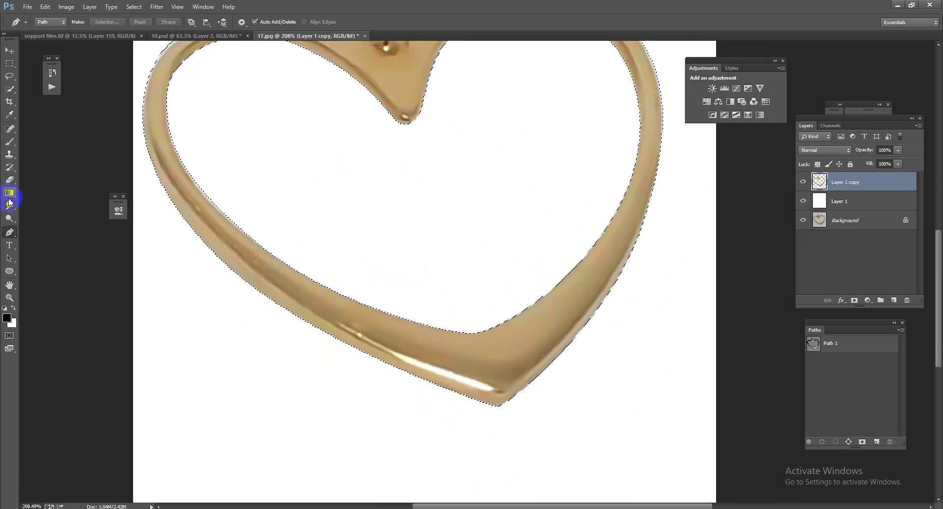
left_click(10, 204)
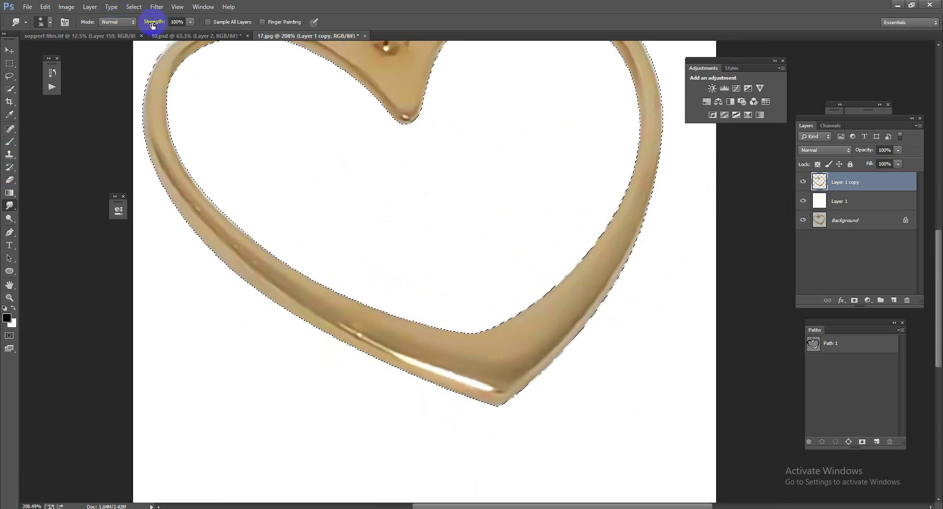
mouse_move(152, 25)
left_mouse_down()
mouse_move(127, 25)
mouse_move(162, 22)
left_mouse_up()
left_click_drag(421, 133, 401, 295)
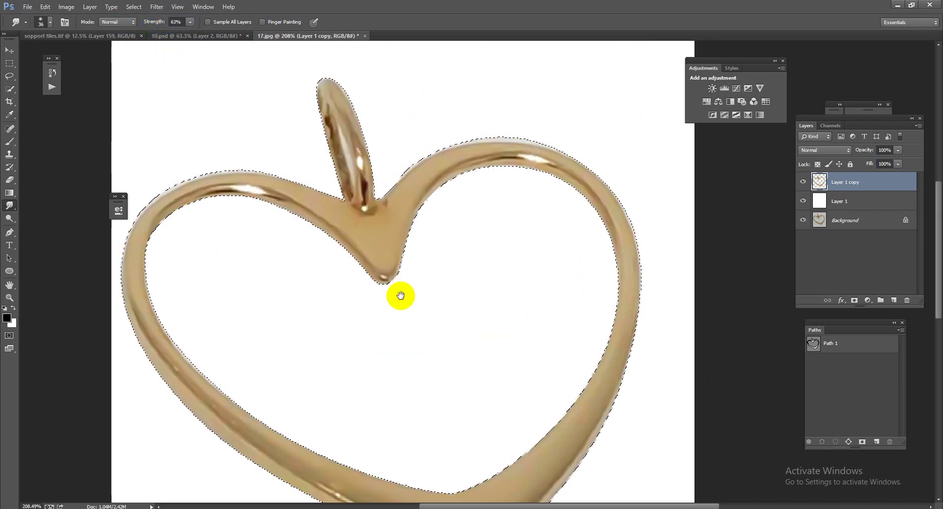
scroll(369, 190, "up", 3)
mouse_move(368, 166)
left_mouse_down()
mouse_move(350, 166)
mouse_move(368, 199)
left_mouse_up()
Smudge the bail's edges, the upper-right rim highlight and the V's tip smooth
mouse_move(374, 169)
left_mouse_down()
mouse_move(367, 201)
mouse_move(368, 158)
mouse_move(373, 210)
left_mouse_up()
mouse_move(373, 168)
left_mouse_down()
mouse_move(366, 149)
mouse_move(337, 138)
mouse_move(307, 59)
left_mouse_up()
mouse_move(308, 91)
left_mouse_down()
mouse_move(311, 120)
mouse_move(311, 89)
mouse_move(322, 109)
mouse_move(324, 143)
mouse_move(322, 101)
mouse_move(347, 193)
mouse_move(333, 143)
mouse_move(351, 182)
left_mouse_up()
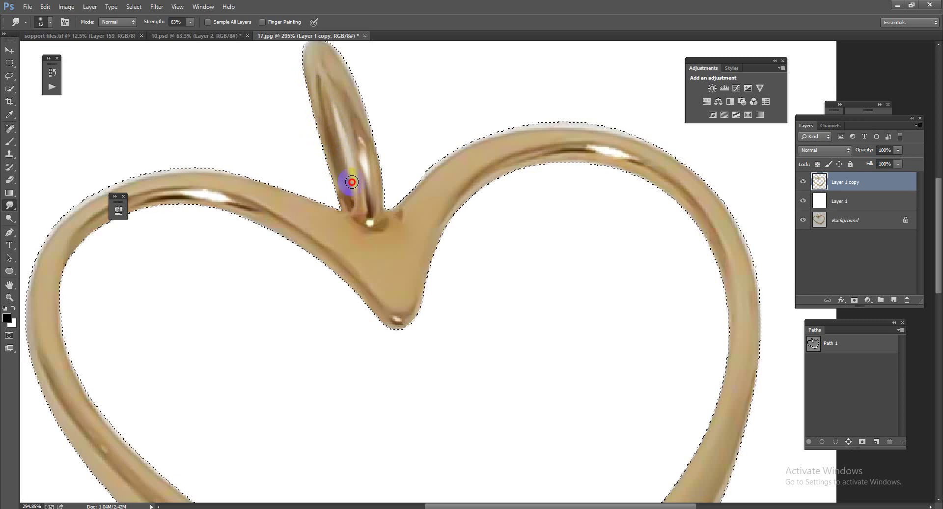
left_click_drag(344, 143, 356, 205)
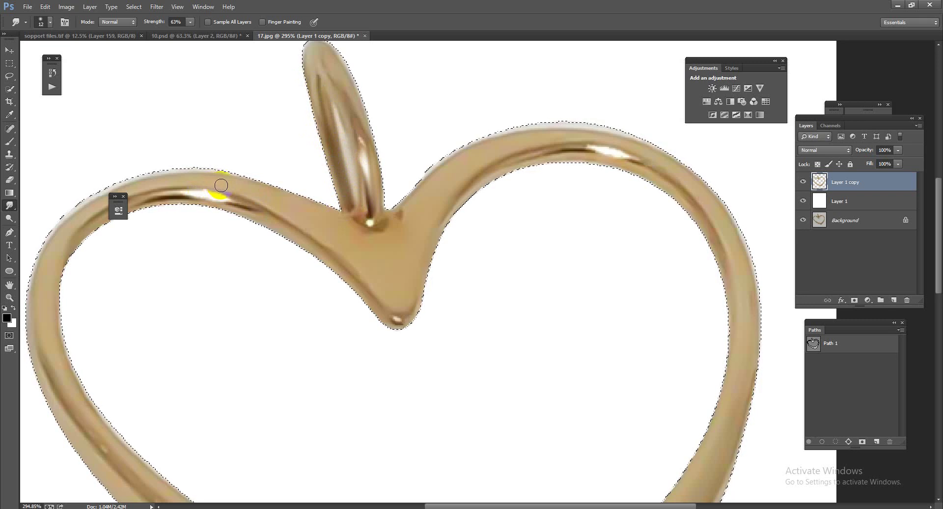
left_click(607, 157)
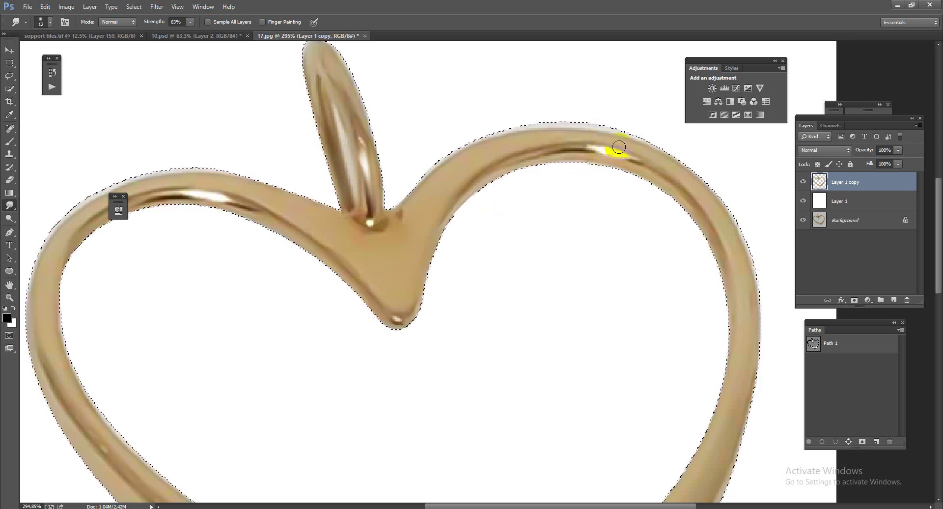
left_click_drag(624, 147, 669, 174)
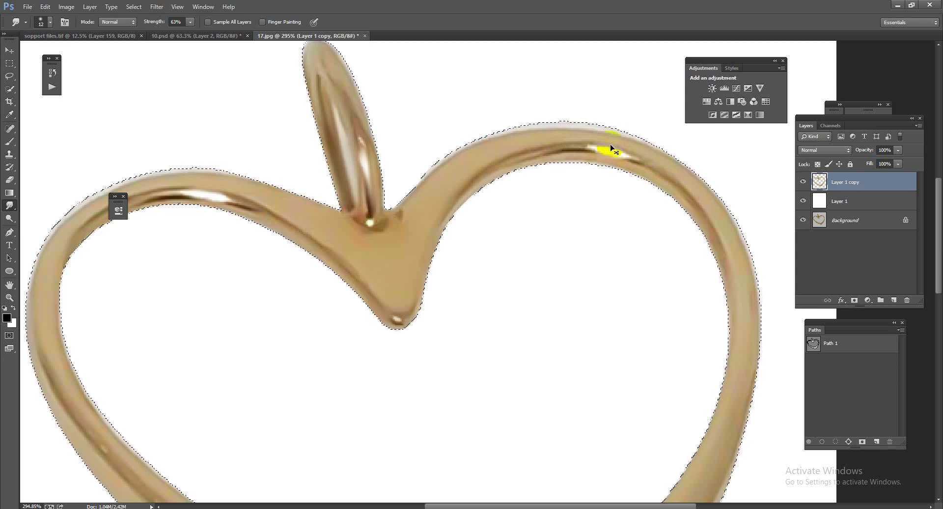
left_click_drag(612, 148, 593, 143)
mouse_move(392, 330)
left_mouse_down()
mouse_move(413, 320)
mouse_move(400, 316)
left_mouse_up()
left_click_drag(415, 282, 374, 222)
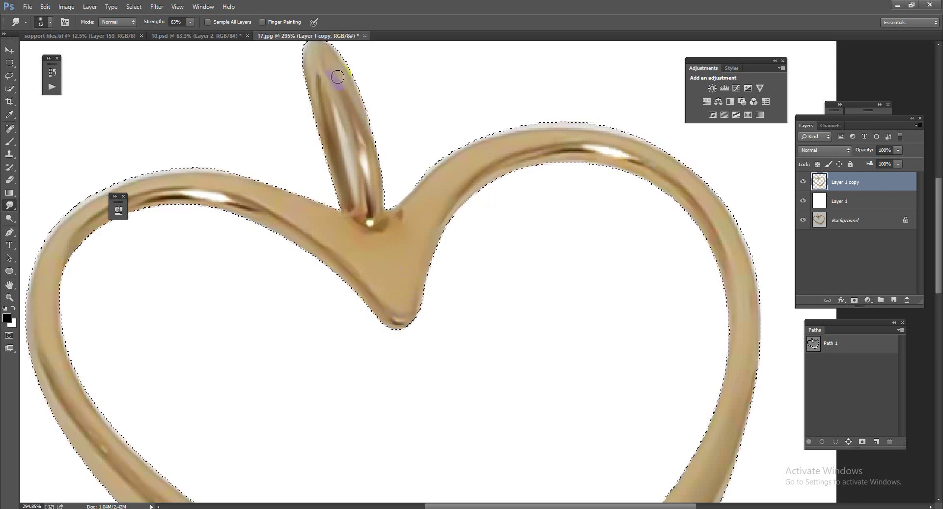
Smooth the bail's left edge and the rim's outer-left and upper-left edges
scroll(338, 78, "down", 1)
scroll(344, 137, "down", 2)
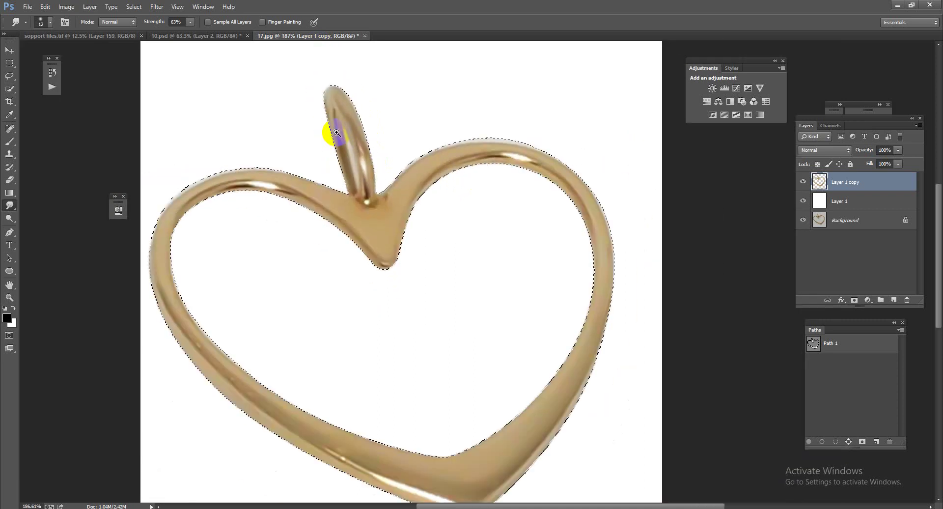
scroll(336, 132, "up", 2)
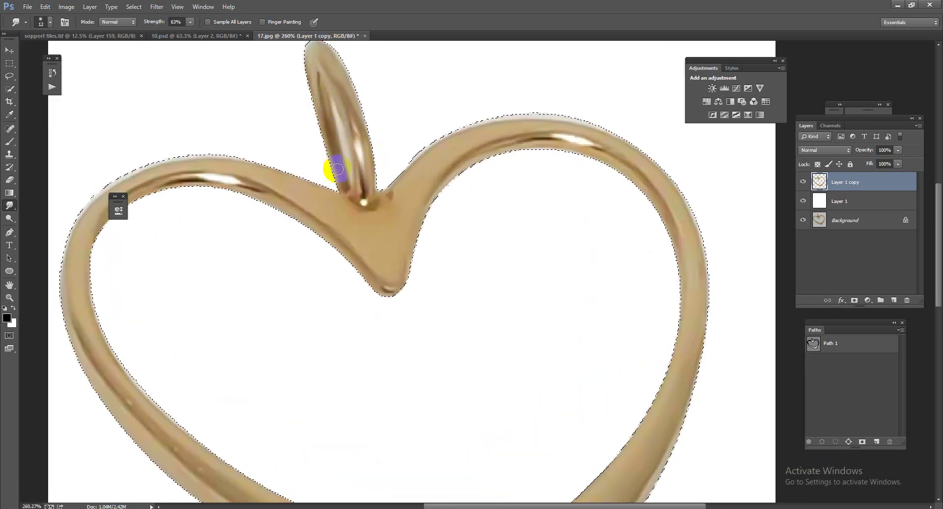
mouse_move(338, 169)
left_mouse_down()
mouse_move(346, 187)
mouse_move(363, 152)
mouse_move(359, 189)
left_mouse_up()
scroll(255, 221, "down", 3)
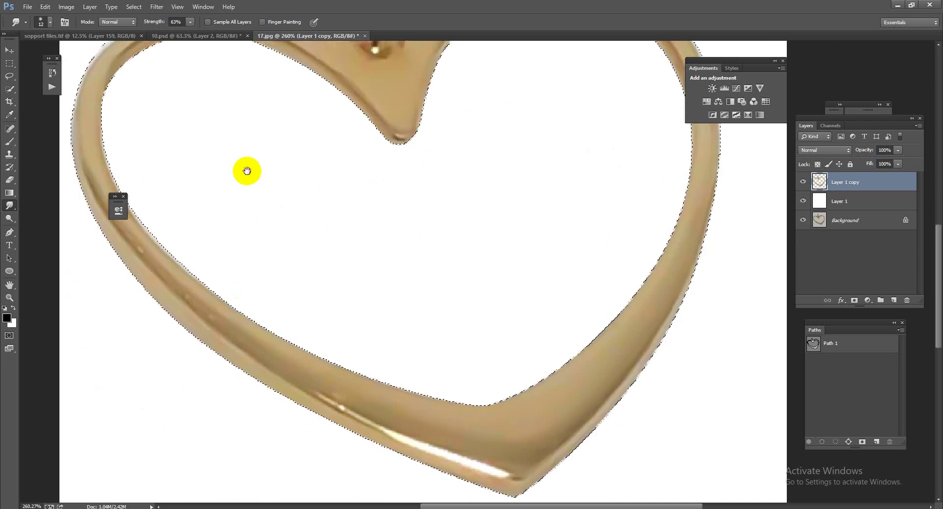
mouse_move(231, 315)
left_mouse_down()
mouse_move(210, 325)
mouse_move(168, 281)
left_mouse_up()
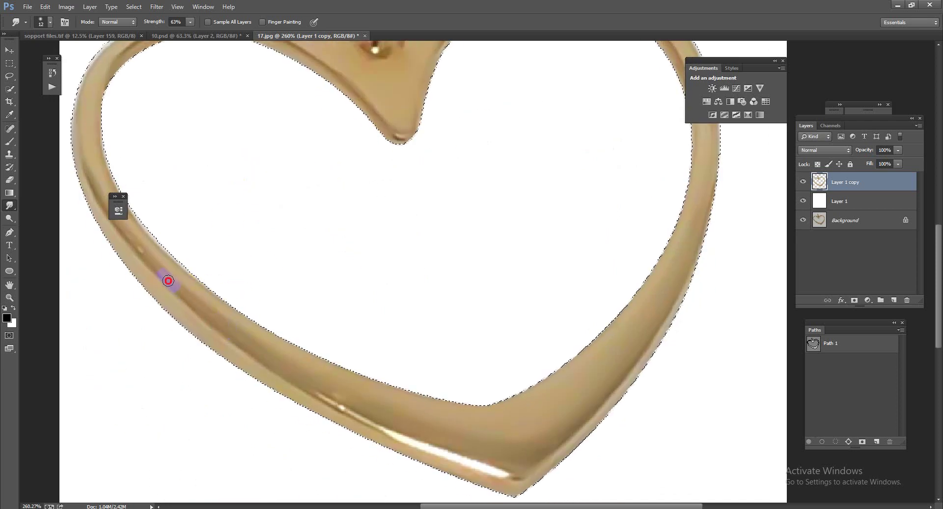
left_click_drag(138, 243, 131, 236)
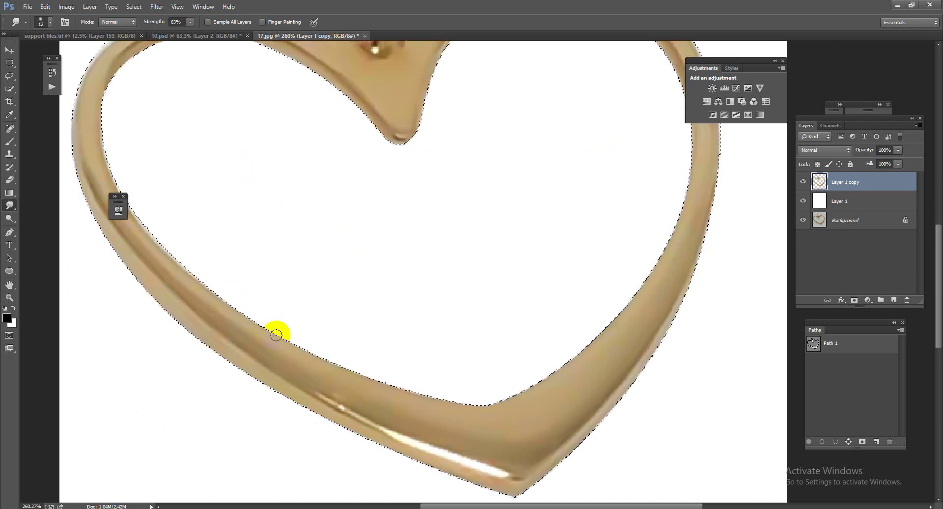
Soften the rough lower highlights, bottom tip and lower-right edge of the heart
mouse_move(331, 388)
left_mouse_down()
mouse_move(350, 400)
mouse_move(274, 368)
mouse_move(244, 343)
mouse_move(375, 414)
mouse_move(421, 452)
mouse_move(385, 432)
mouse_move(511, 480)
mouse_move(441, 463)
mouse_move(381, 427)
mouse_move(404, 449)
mouse_move(494, 478)
mouse_move(316, 400)
left_mouse_up()
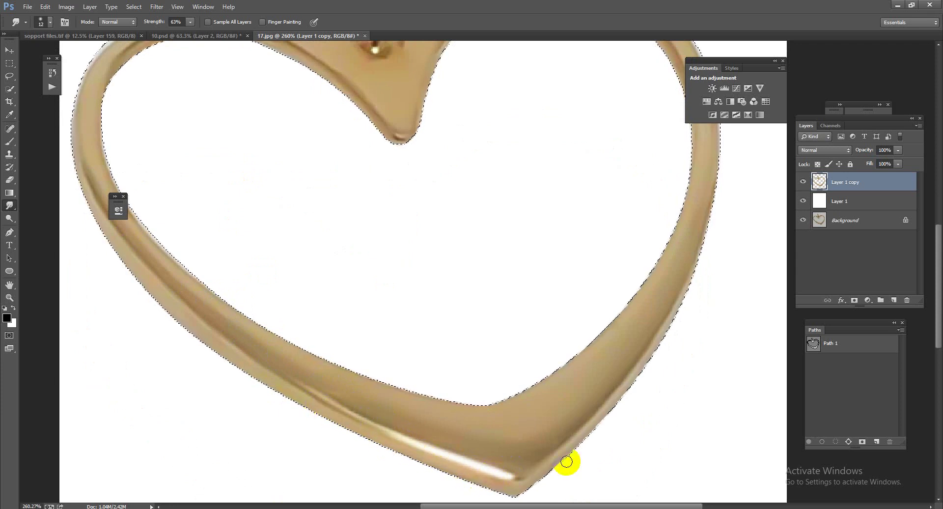
mouse_move(566, 461)
left_mouse_down()
mouse_move(495, 471)
mouse_move(514, 474)
mouse_move(539, 455)
mouse_move(508, 478)
left_mouse_up()
left_click_drag(492, 468, 513, 474)
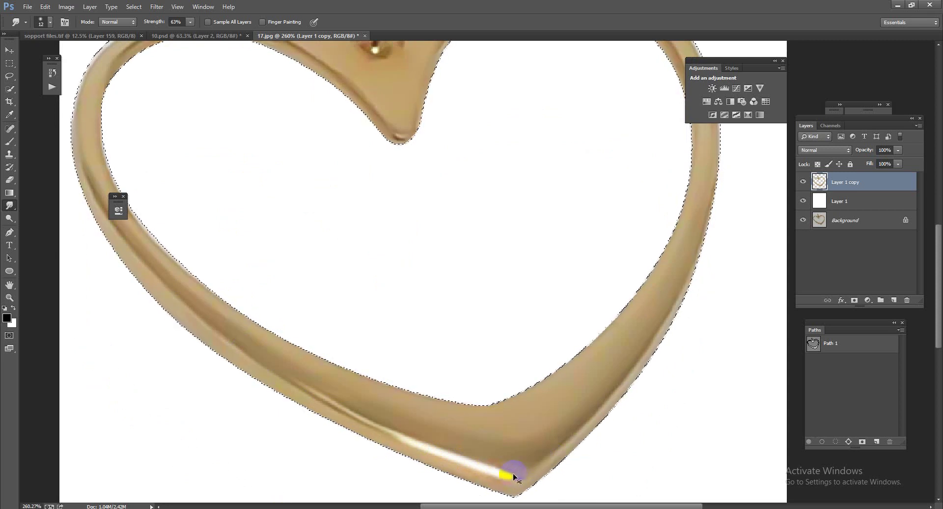
mouse_move(513, 473)
left_mouse_down()
mouse_move(524, 468)
mouse_move(504, 469)
mouse_move(537, 459)
mouse_move(512, 475)
mouse_move(567, 436)
left_mouse_up()
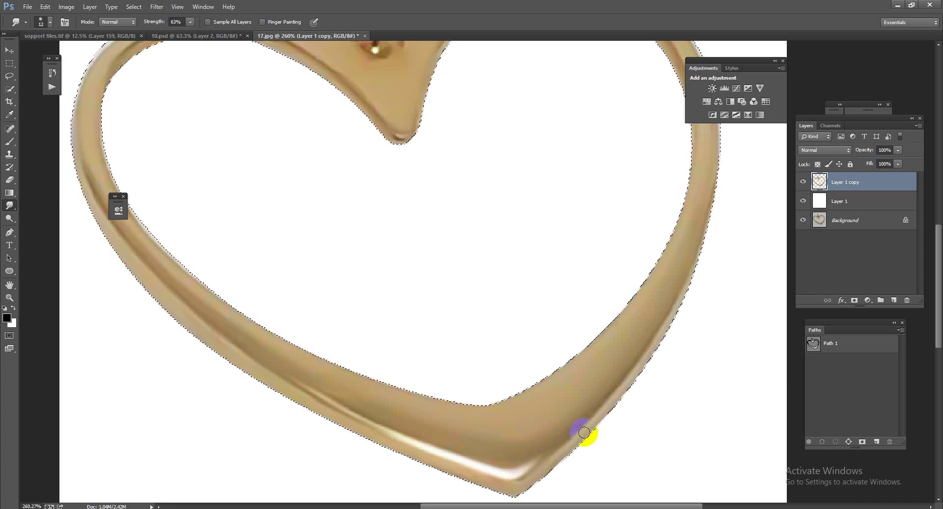
left_click_drag(593, 403, 600, 409)
scroll(558, 441, "down", 3)
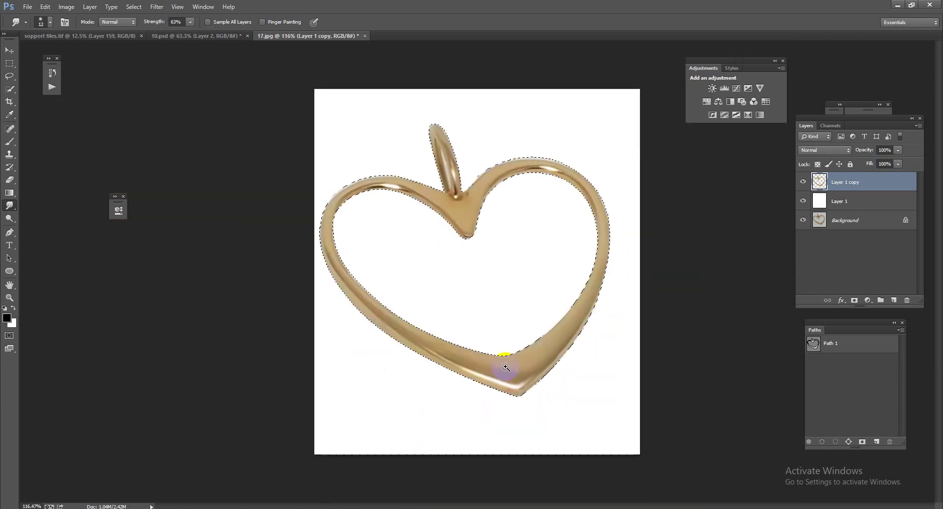
scroll(541, 182, "up", 3)
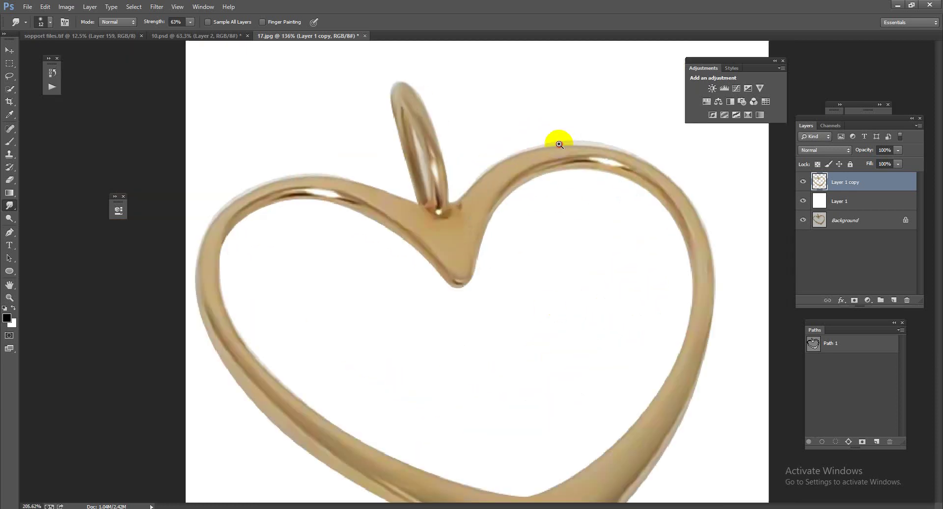
left_click_drag(562, 143, 543, 152)
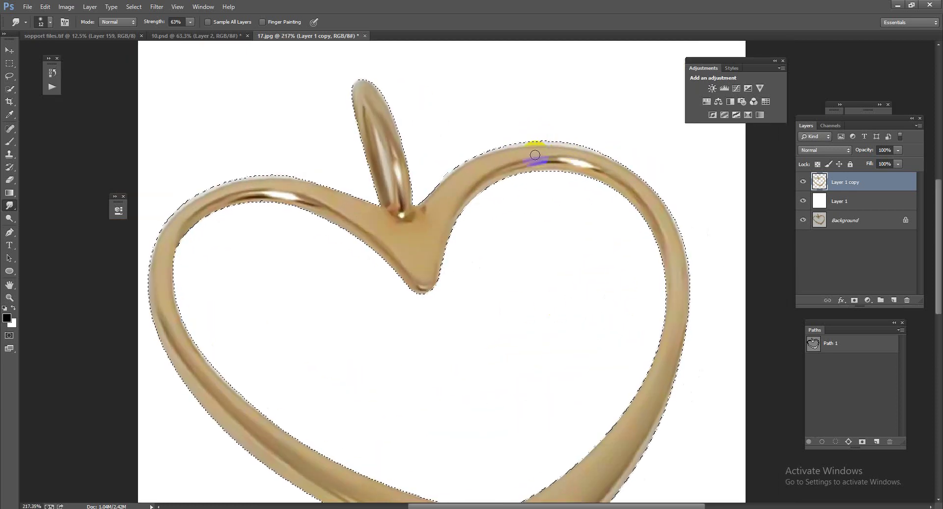
Draw a Pen path inside the bail loop and turn it into a selection
left_click(9, 232)
left_click_drag(364, 105, 380, 139)
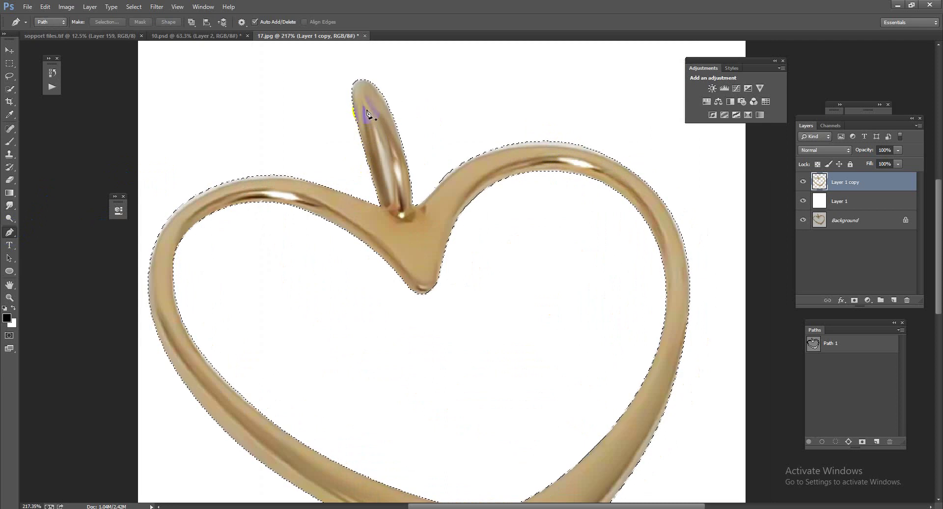
left_click(391, 212)
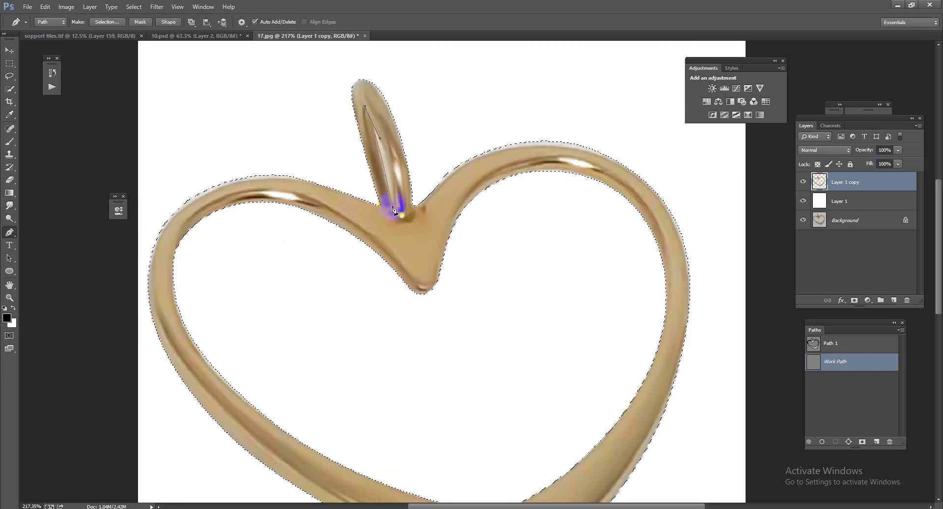
left_click_drag(391, 213, 367, 156)
left_click(366, 112)
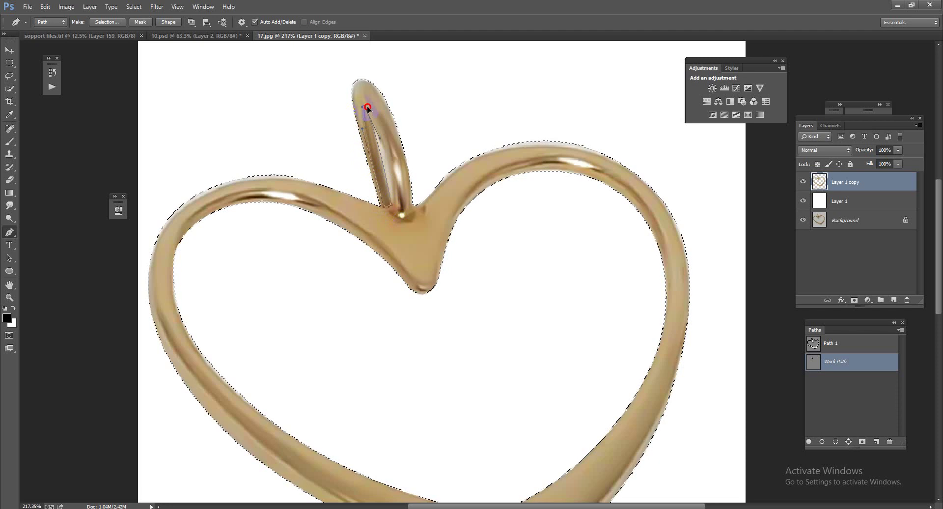
key("ctrl+plus")
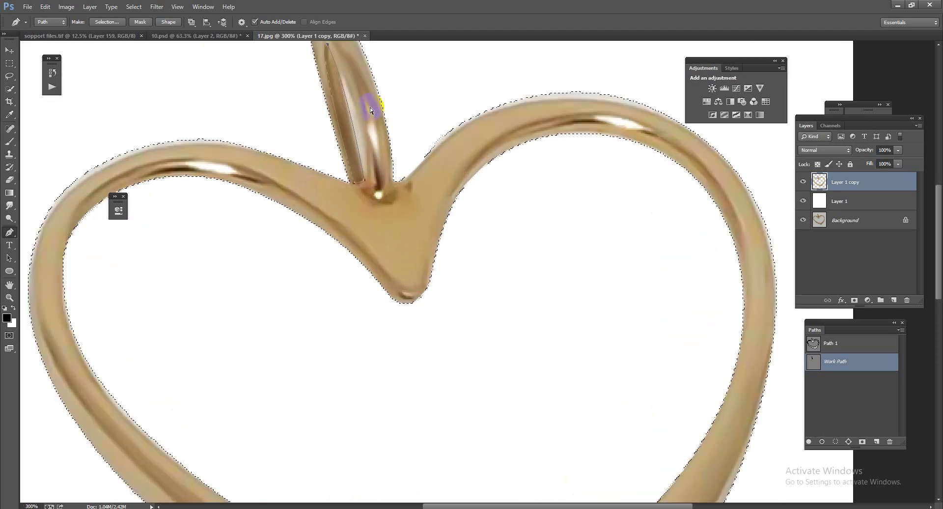
key("ctrl+Return")
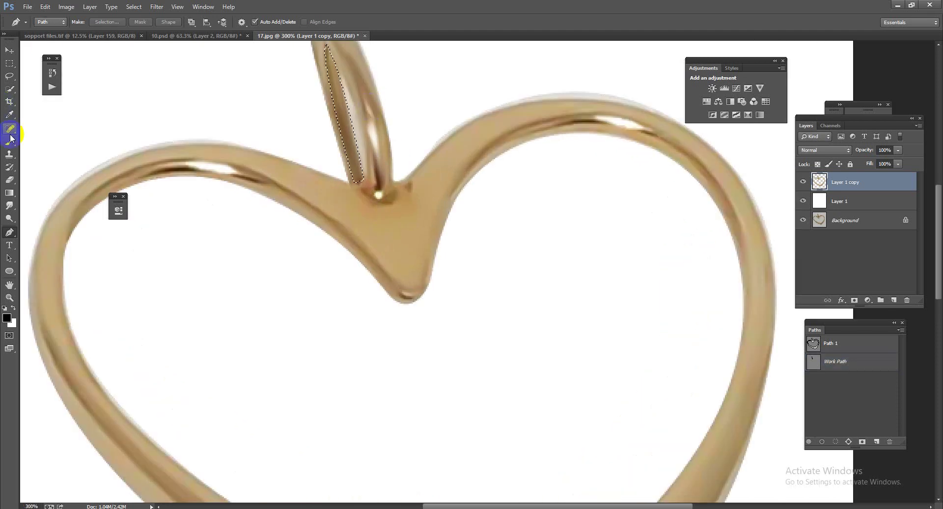
Paint the loop's leftover background with sampled gold at 18% opacity, then deselect
left_click(9, 142)
left_click(211, 171, "alt")
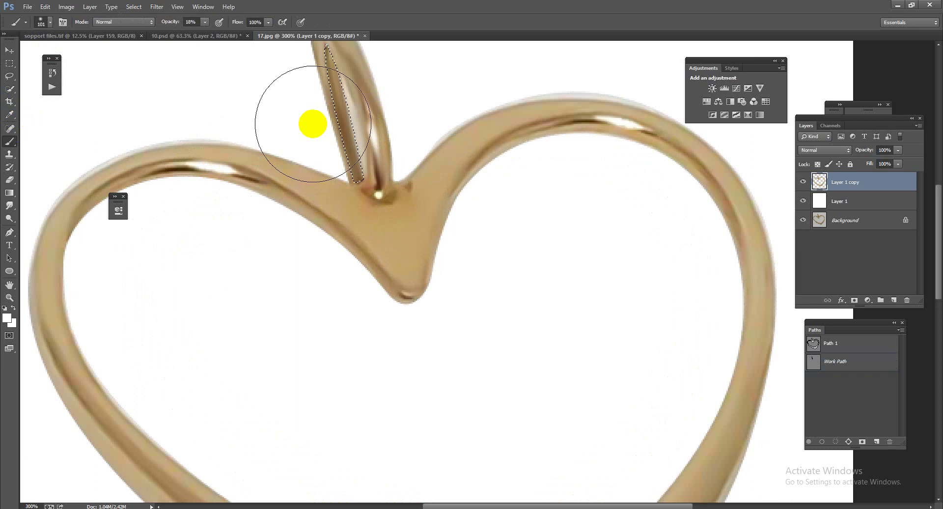
left_click_drag(305, 119, 316, 116)
mouse_move(382, 126)
left_mouse_down()
mouse_move(326, 122)
mouse_move(331, 135)
mouse_move(317, 141)
left_mouse_up()
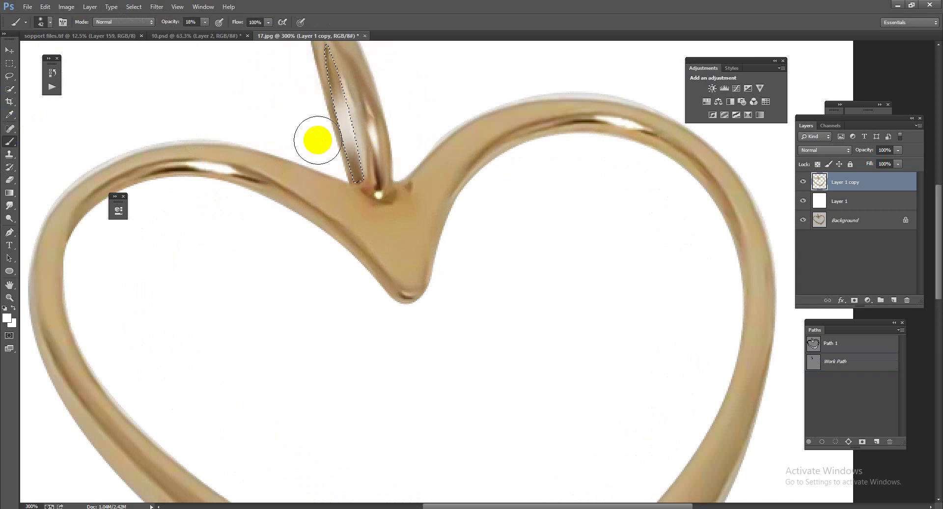
left_click(332, 81, "alt")
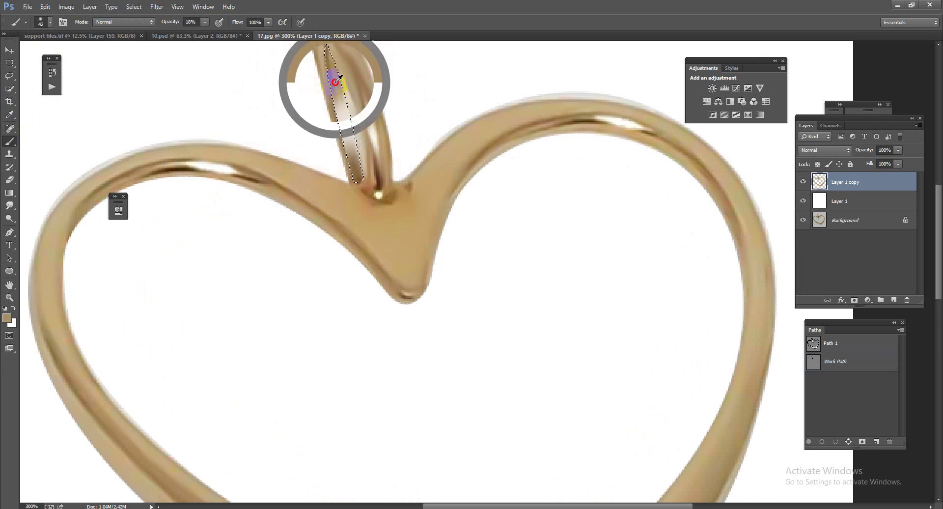
left_click(378, 107, "alt")
left_click(370, 158, "alt")
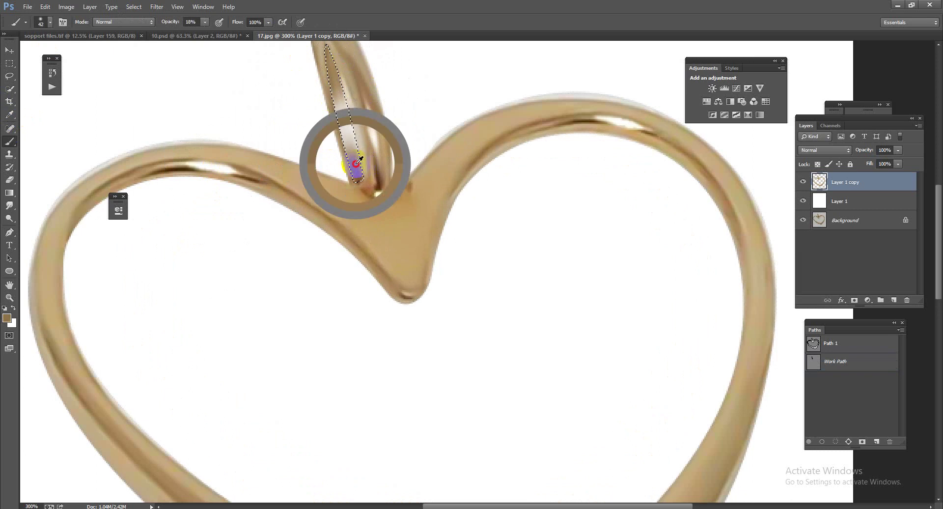
key("ctrl+d")
Load the heart selection on a new layer and sample light yellow from the sopport files.tif collage
scroll(403, 233, "down", 5, "alt")
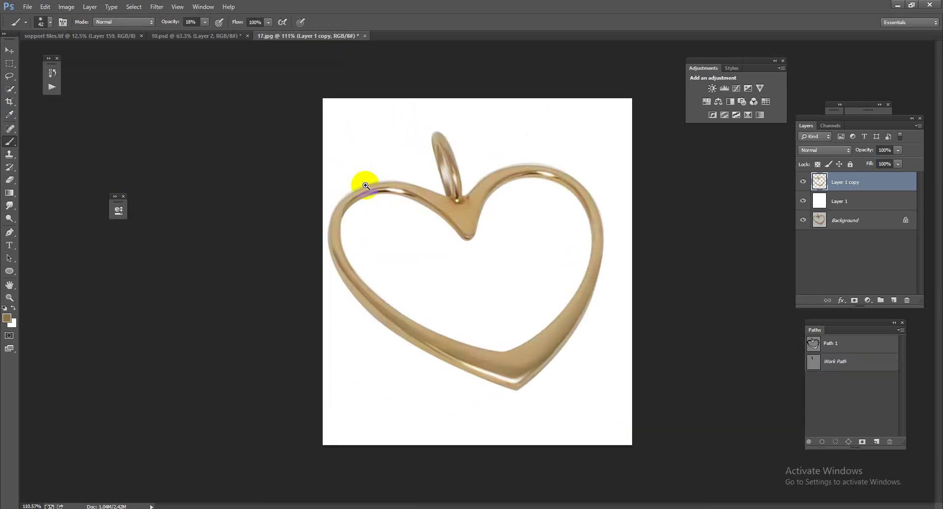
scroll(452, 200, "up", 3, "alt")
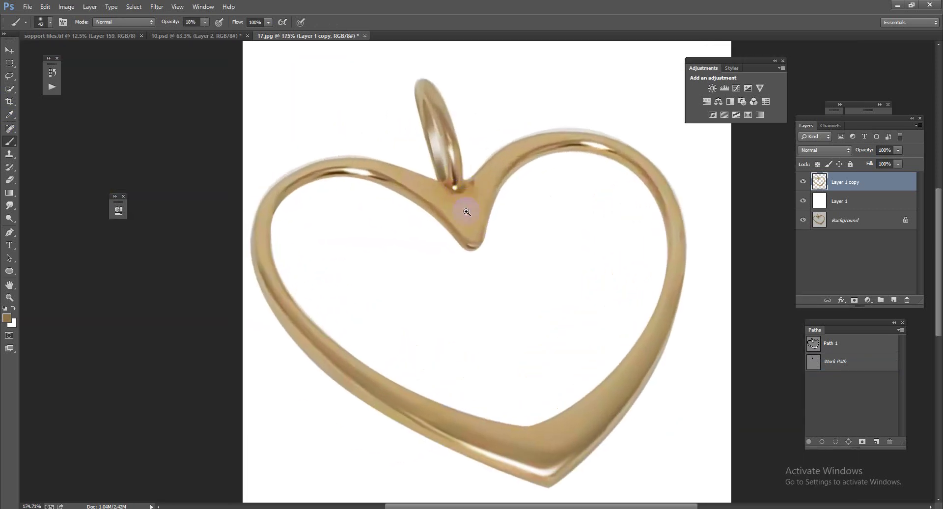
scroll(471, 246, "down", 2)
scroll(471, 246, "up", 2)
left_click(818, 183, "ctrl")
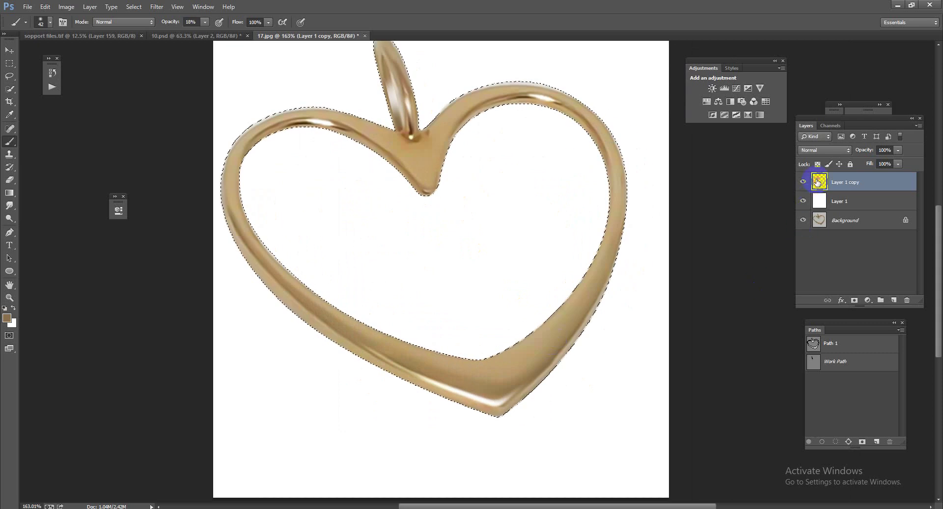
left_click(894, 300)
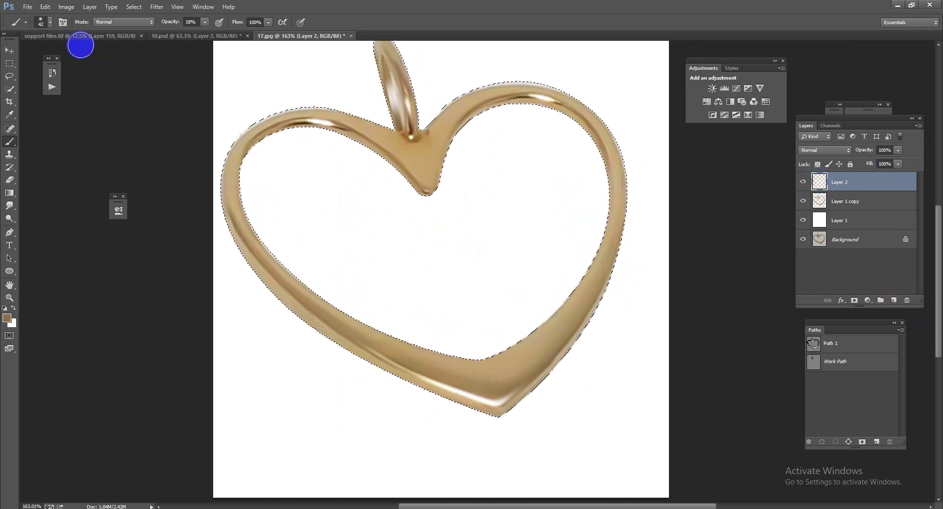
left_click(73, 36)
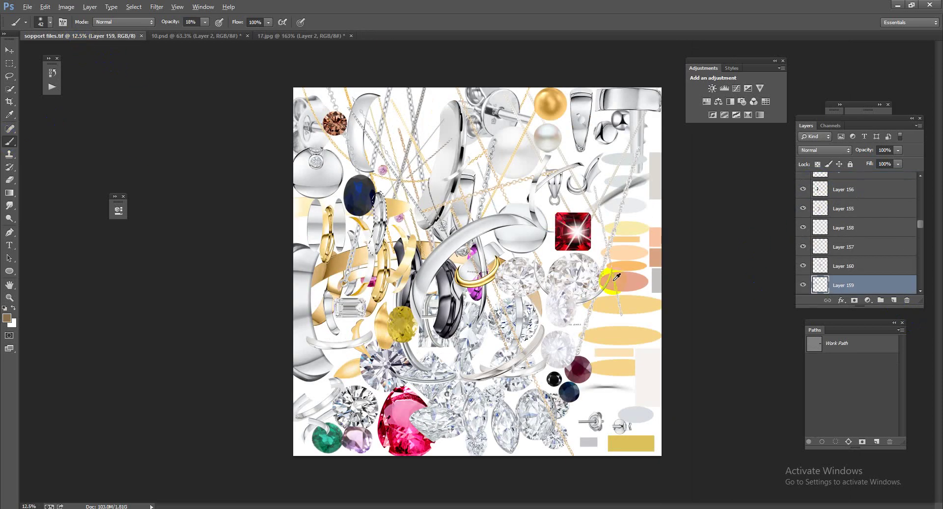
left_click(635, 299, "alt")
left_click(639, 305, "alt")
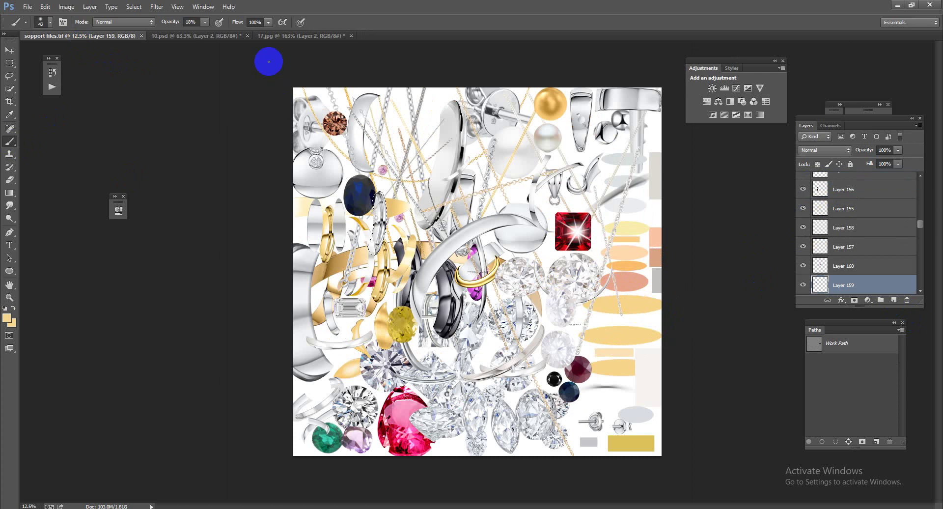
Fill the heart selection in 17.jpg with light yellow, set it to Color blend, and merge down
left_click(221, 37)
left_click(264, 35)
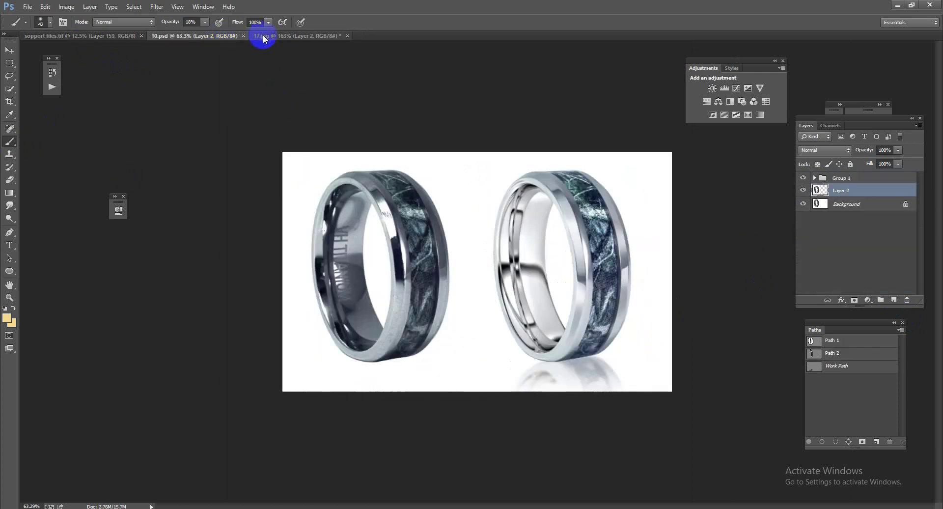
key("alt+BackSpace")
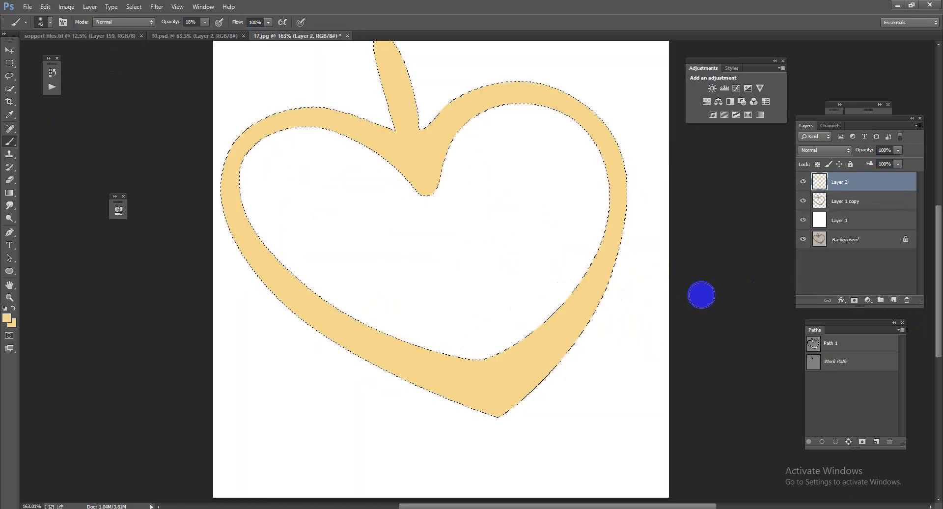
left_click(830, 150)
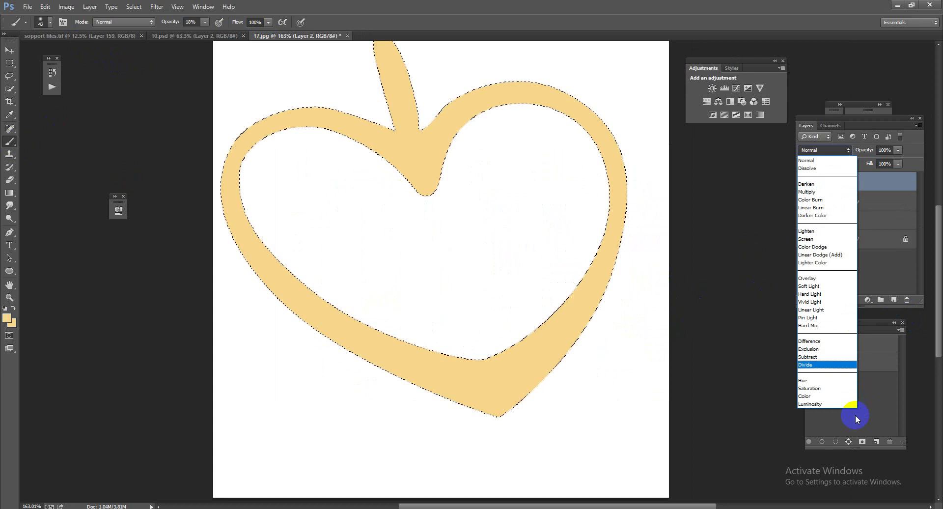
left_click(806, 396)
scroll(530, 332, "down", 2)
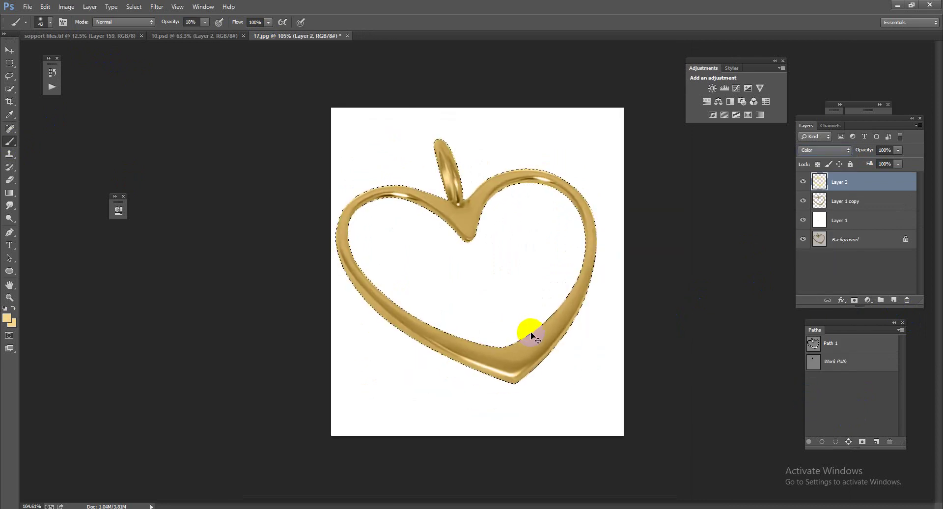
key("ctrl+e")
Apply a Camera Raw pass with Highlights +36, Shadows +28, Whites +48 and Contrast +8
key("ctrl+shift+a")
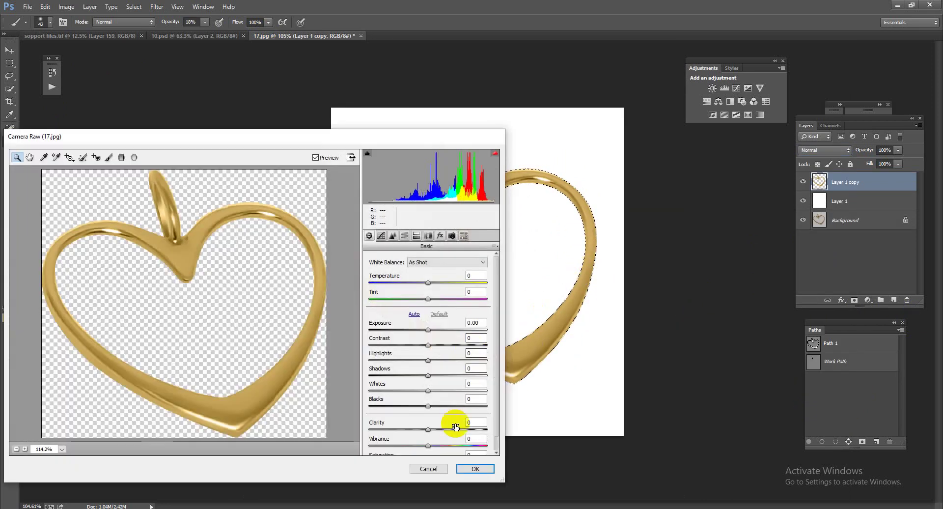
mouse_move(428, 391)
left_mouse_down()
mouse_move(456, 391)
mouse_move(432, 429)
left_mouse_up()
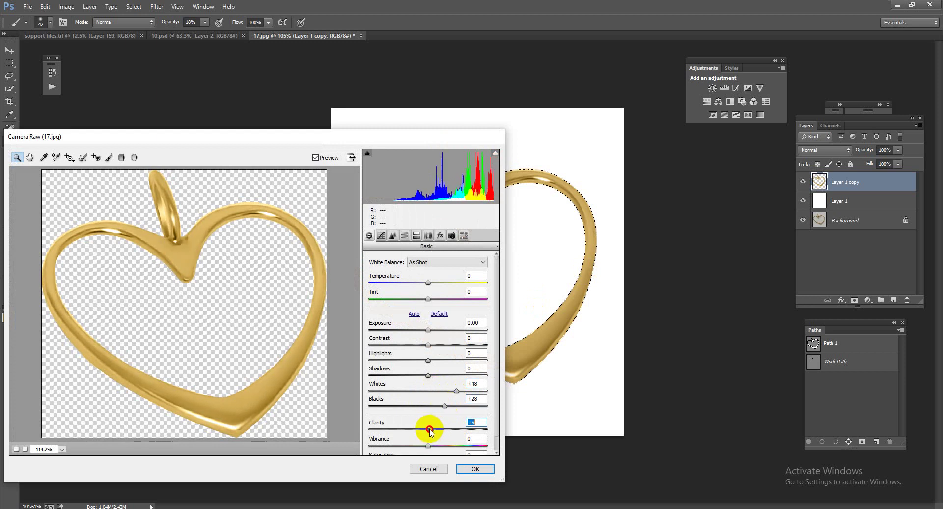
mouse_move(428, 375)
left_mouse_down()
mouse_move(444, 375)
mouse_move(449, 360)
mouse_move(423, 344)
mouse_move(435, 349)
mouse_move(429, 331)
left_mouse_up()
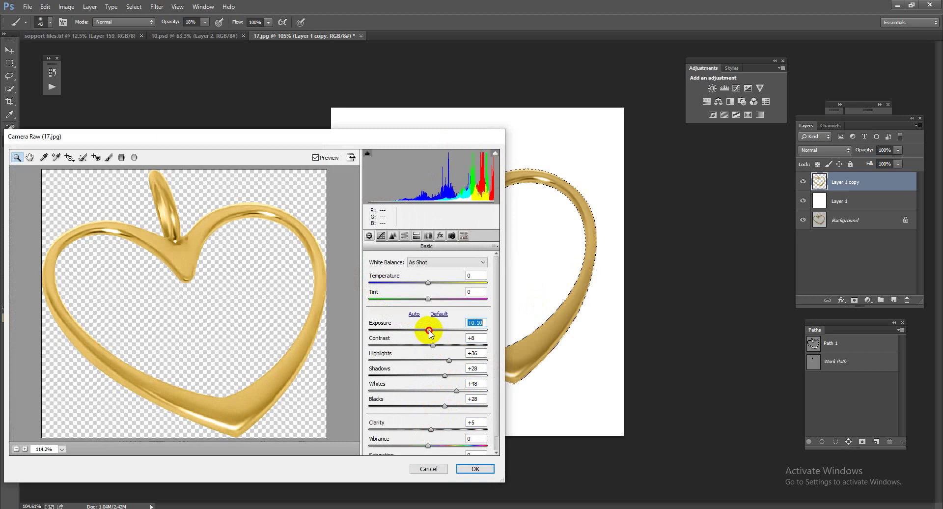
left_click(475, 469)
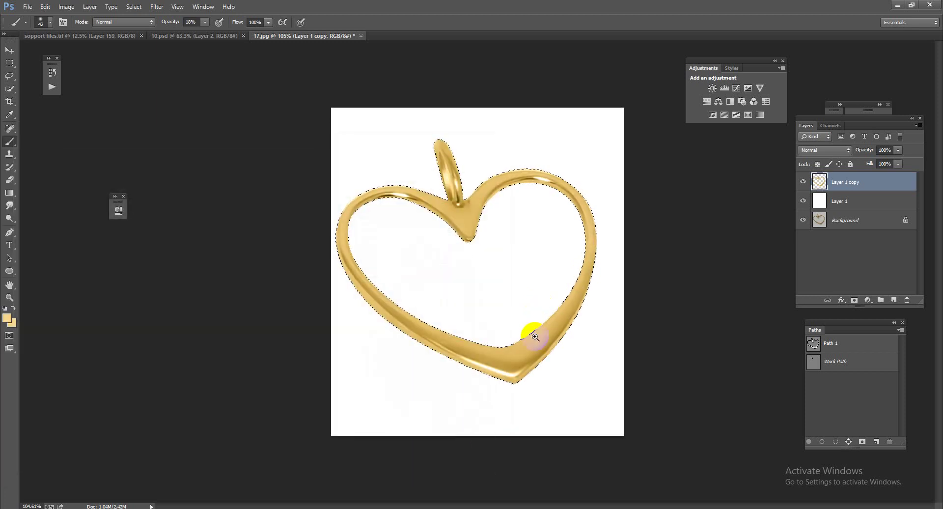
mouse_move(535, 337)
left_mouse_down()
mouse_move(589, 368)
mouse_move(552, 277)
mouse_move(664, 272)
left_mouse_up()
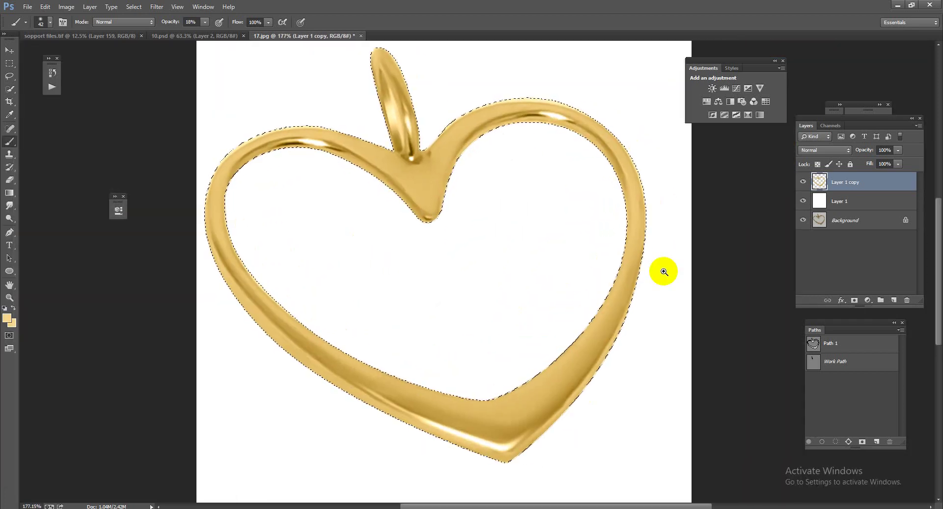
Add a tan-filled layer over the heart set to the Color blend mode
left_click(894, 302)
key("alt+BackSpace")
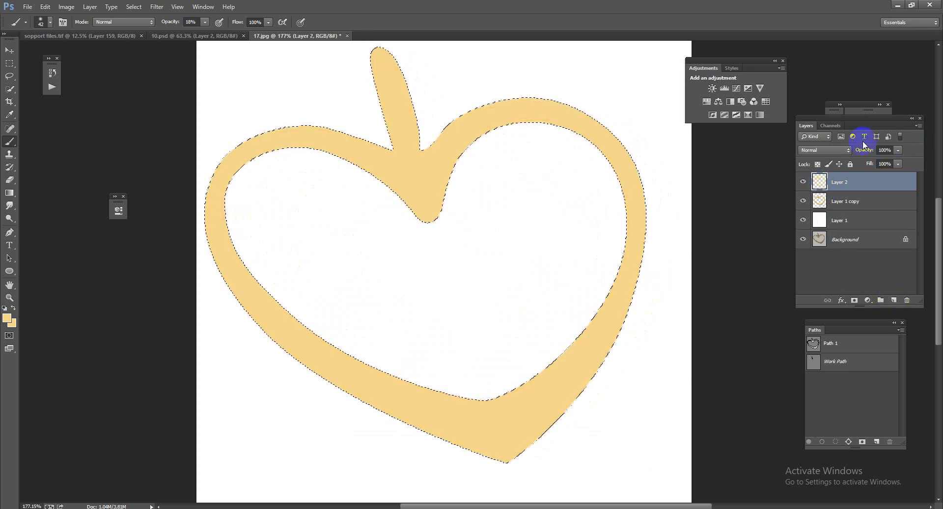
left_click(833, 145)
left_click(808, 390)
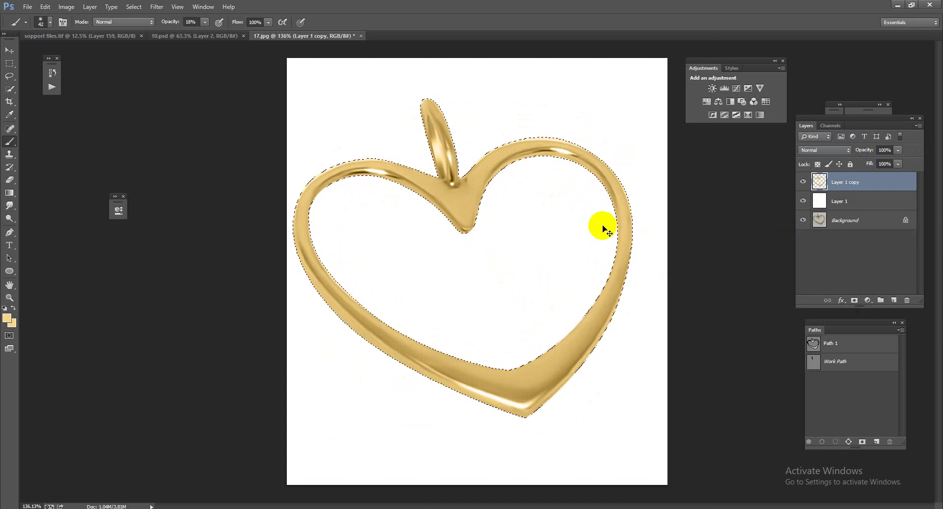
scroll(605, 230, "up", 2)
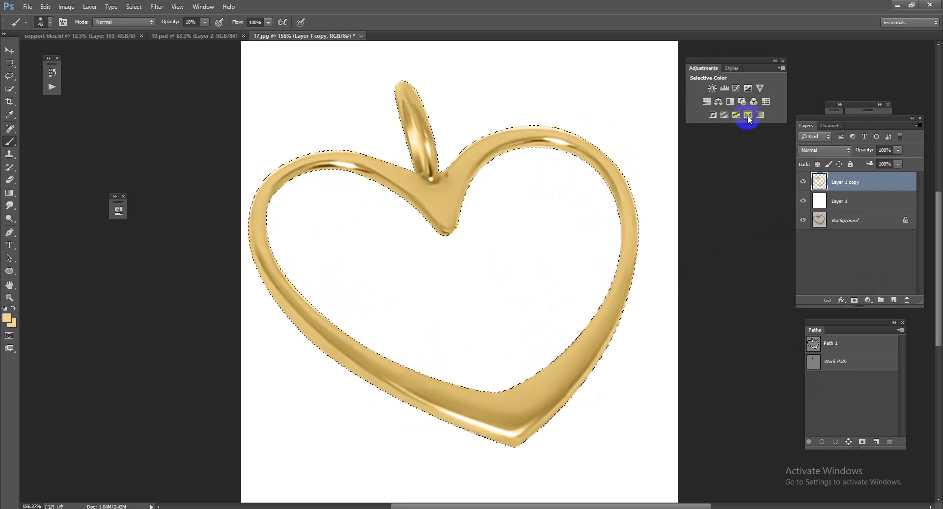
scroll(538, 344, "down", 3)
scroll(539, 343, "up", 3)
scroll(539, 343, "up", 1)
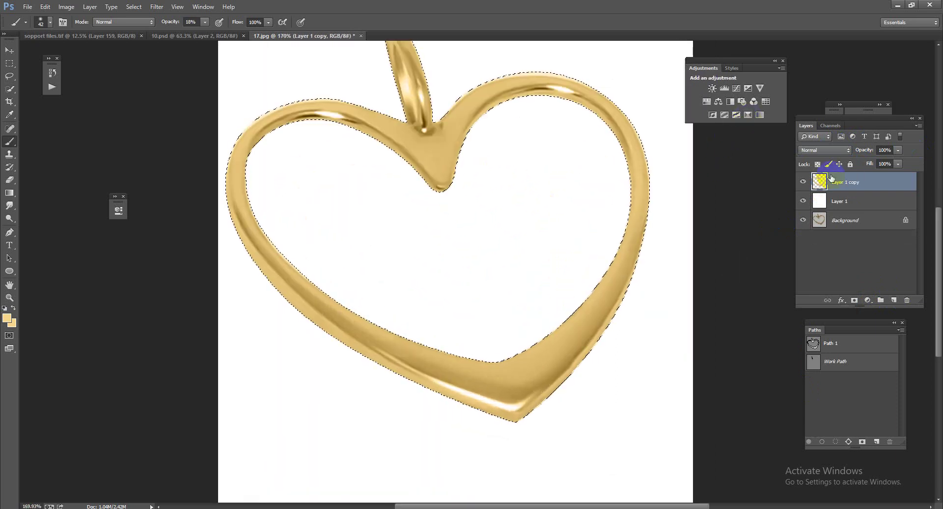
Add a Levels adjustment with input 5, 1.00, 246 and merge it into the heart layer
left_click(724, 89)
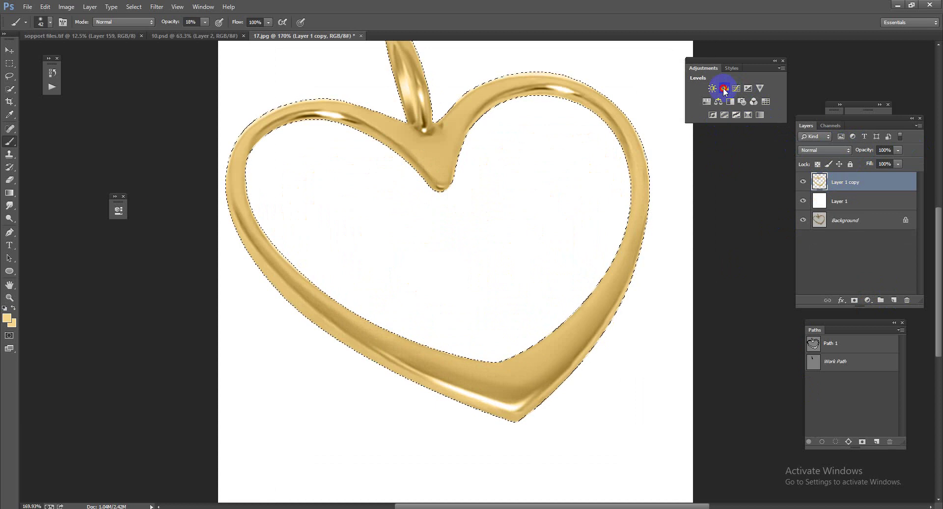
left_click_drag(301, 305, 293, 304)
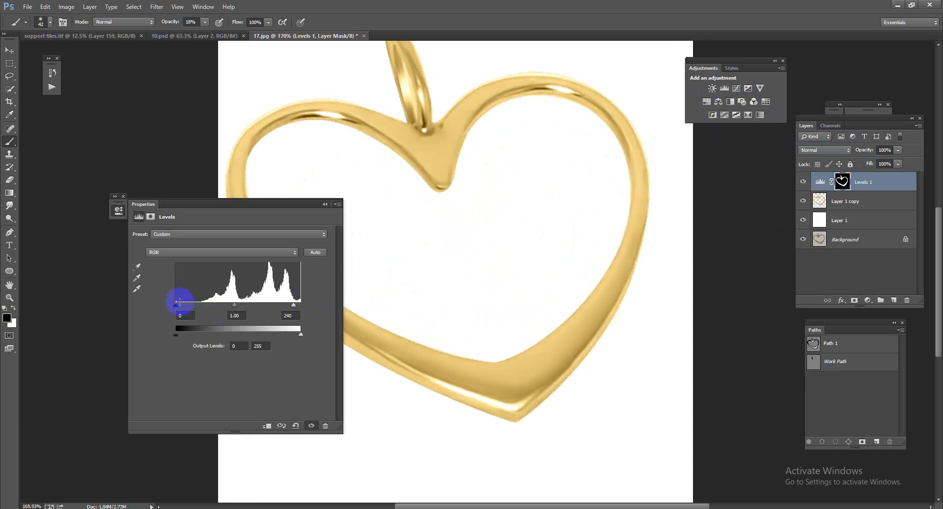
left_click_drag(178, 305, 179, 305)
left_click_drag(293, 304, 296, 304)
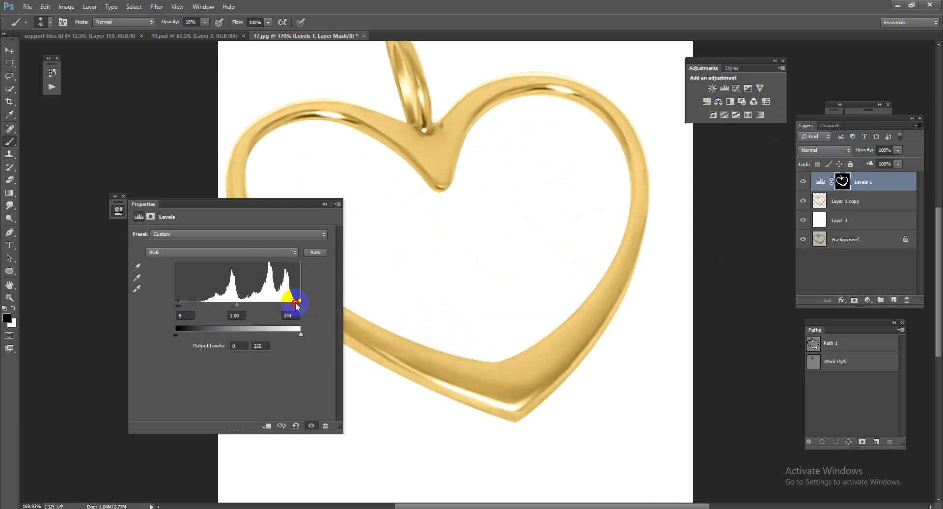
left_click(325, 204)
scroll(415, 244, "down", 3)
left_click(600, 249, "alt")
key("Delete")
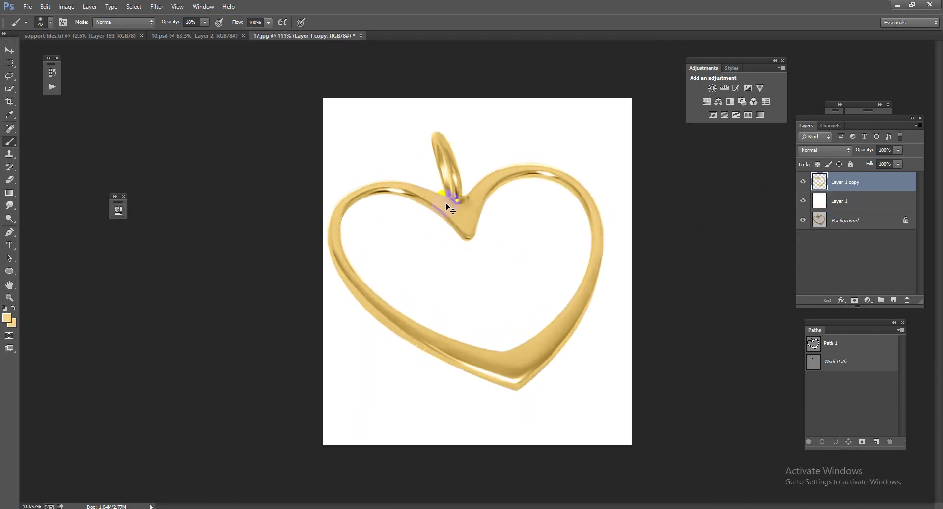
Hide the white Layer 1 to reveal the original grey photo behind it
scroll(448, 206, "up", 3)
scroll(519, 210, "down", 2)
scroll(474, 199, "down", 3)
scroll(533, 298, "up", 2)
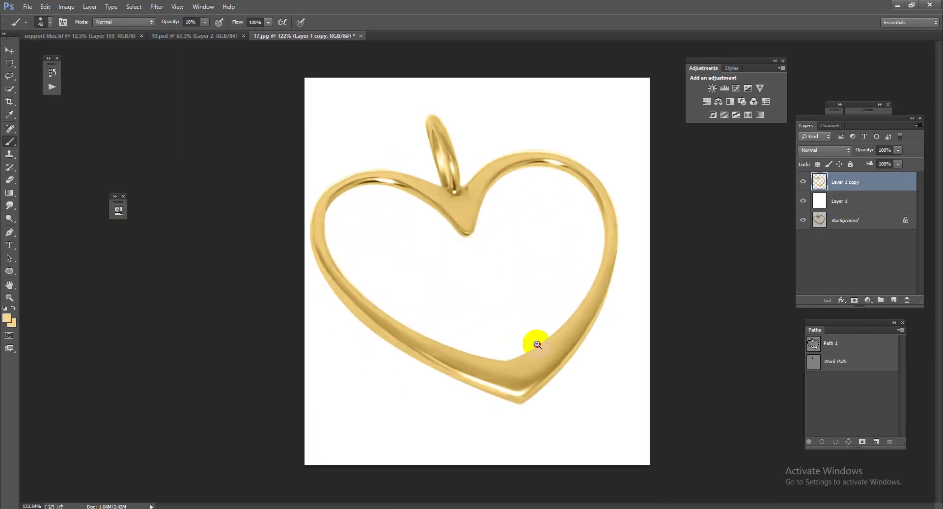
scroll(537, 344, "up", 1)
left_click(804, 201)
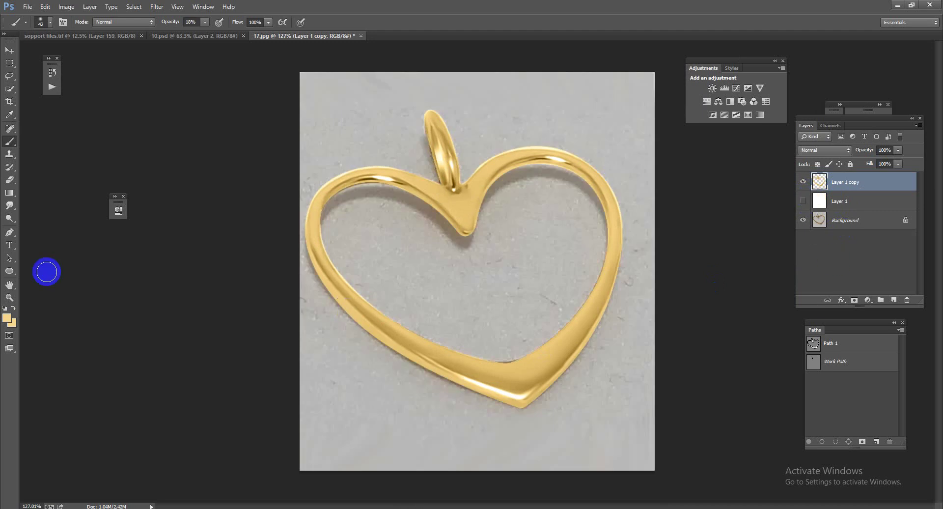
Trace a curved Pen path around the heart, its cast shadow and up toward the bail
left_click(9, 233)
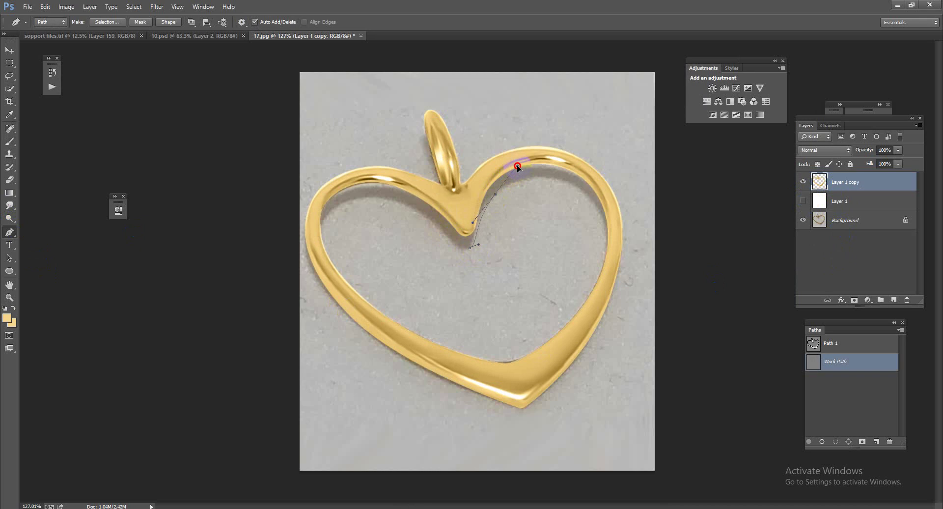
left_click(608, 251)
left_click_drag(611, 248, 616, 330)
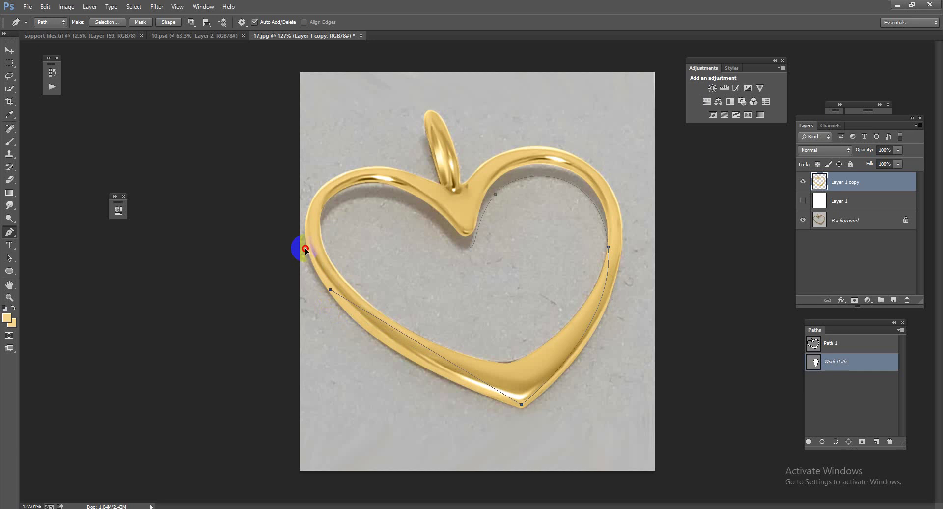
left_click_drag(305, 249, 301, 231)
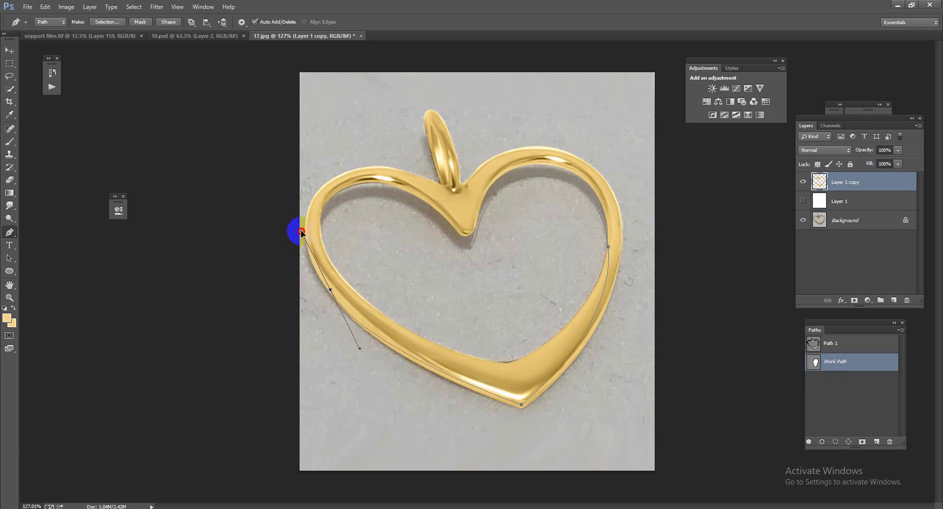
left_click(368, 191)
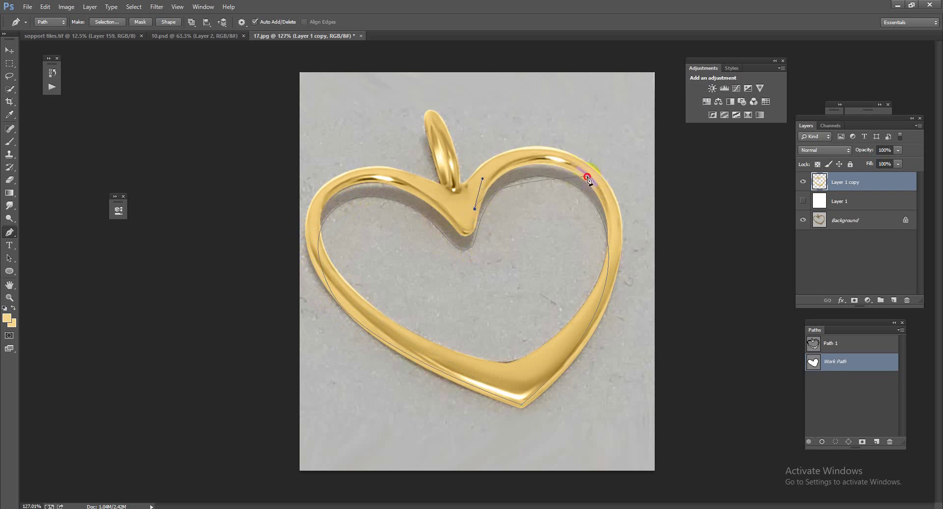
mouse_move(587, 177)
left_mouse_down()
mouse_move(656, 211)
mouse_move(648, 212)
left_mouse_up()
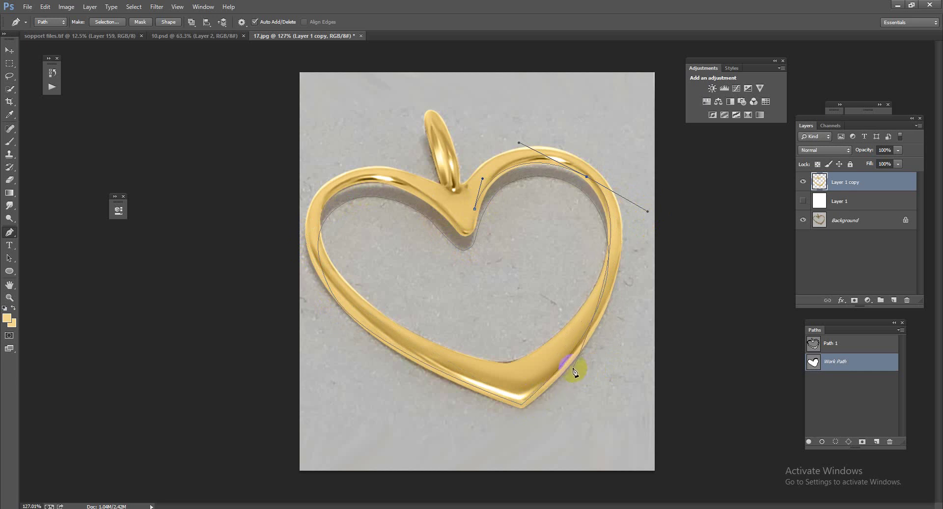
left_click_drag(573, 368, 529, 420)
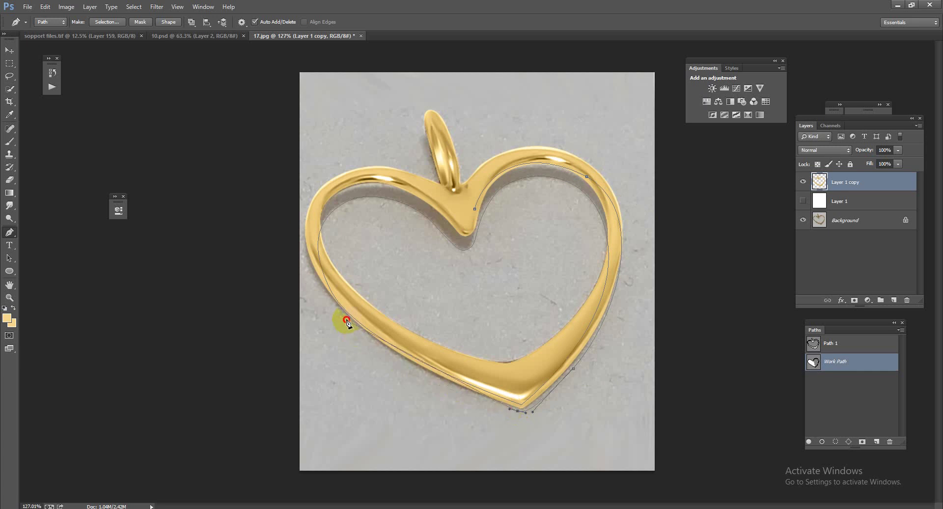
left_click_drag(347, 321, 298, 272)
left_click_drag(323, 200, 352, 164)
left_click_drag(457, 221, 491, 253)
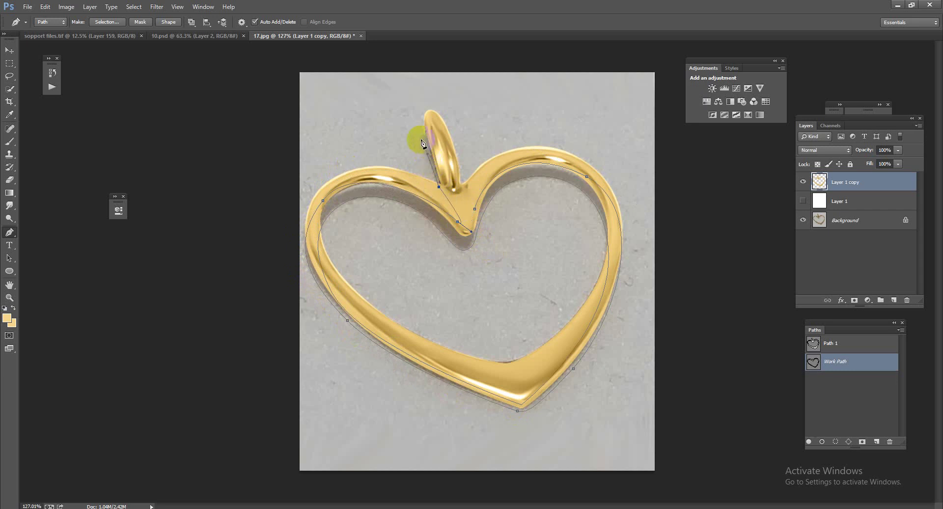
left_click_drag(428, 155, 421, 125)
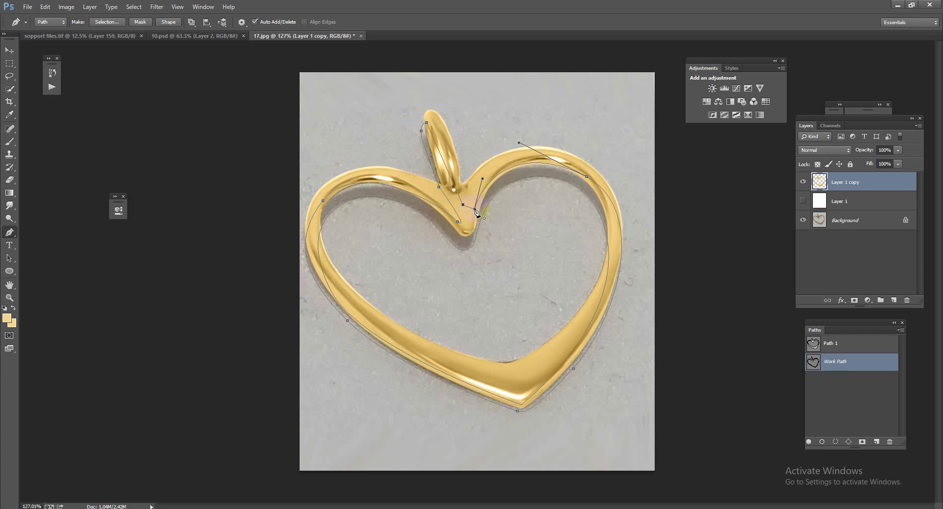
Convert the traced path to a selection feathered by 10 pixels
key("ctrl+Return")
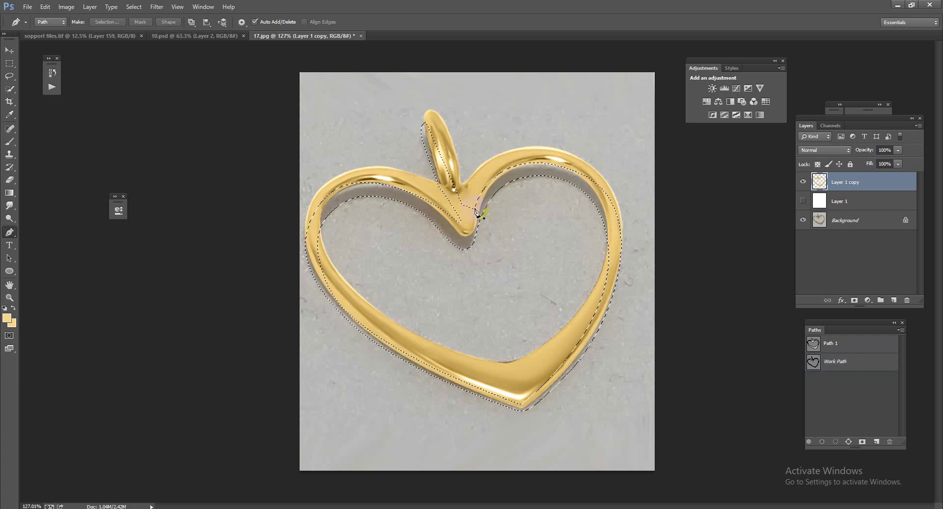
key("shift+F6")
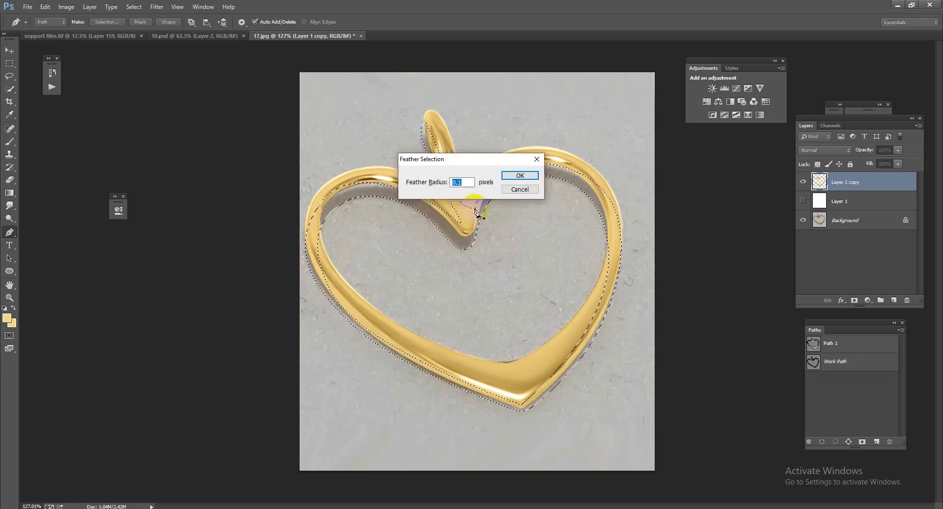
type("10")
key("Return")
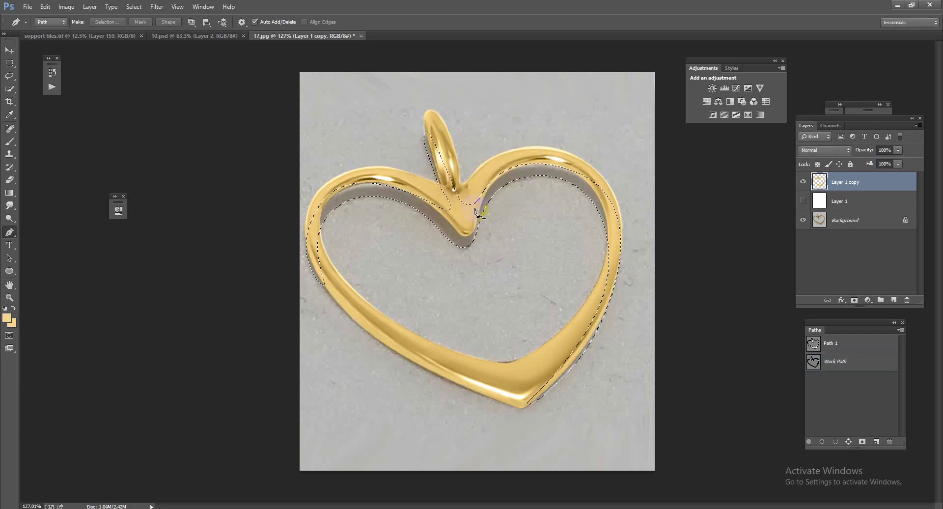
Copy the shadow area from the original photo into Layer 2, placed above the visible white layer
left_click(854, 218)
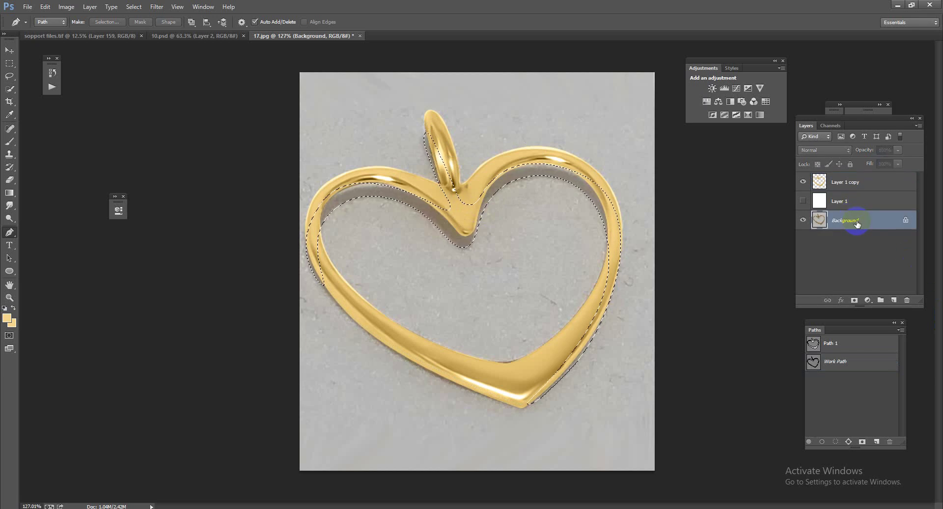
key("ctrl+j")
left_click(802, 201)
left_click_drag(840, 220, 840, 198)
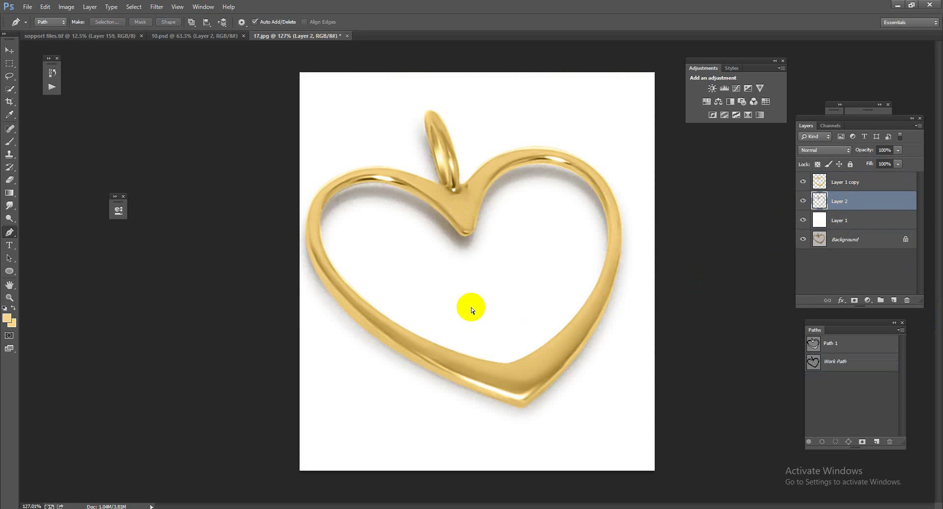
Apply a 2.7-pixel Gaussian Blur to the shadow layer
left_click(166, 7)
mouse_move(161, 115)
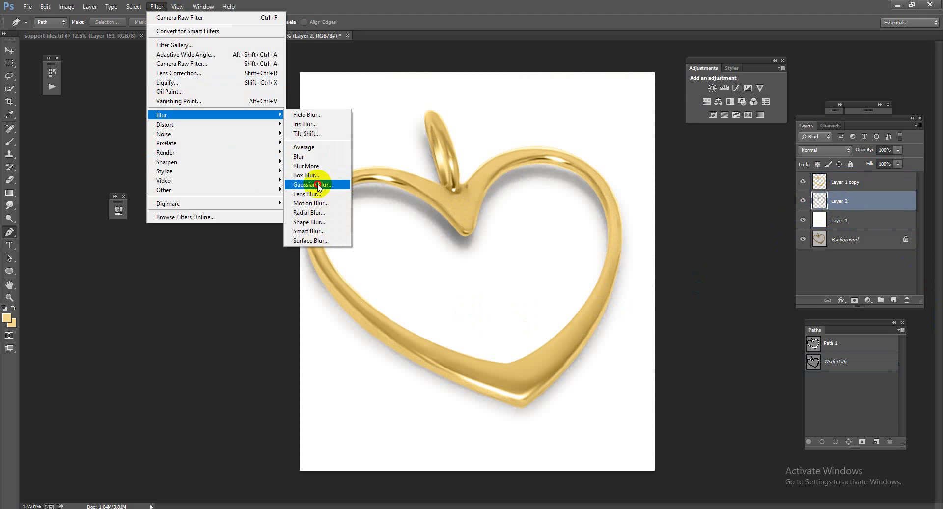
left_click(318, 186)
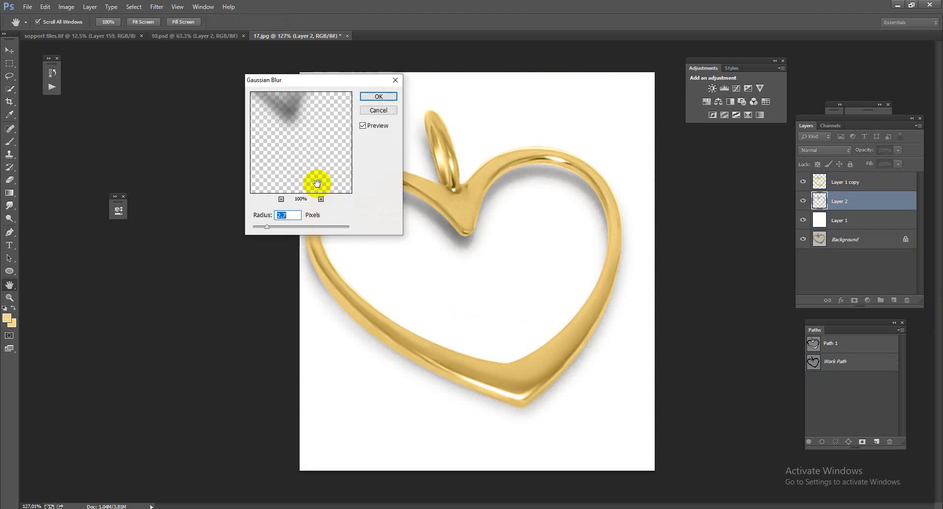
left_click(384, 97)
key("p")
scroll(379, 248, "down", 2)
scroll(552, 310, "up", 3)
scroll(551, 373, "up", 2)
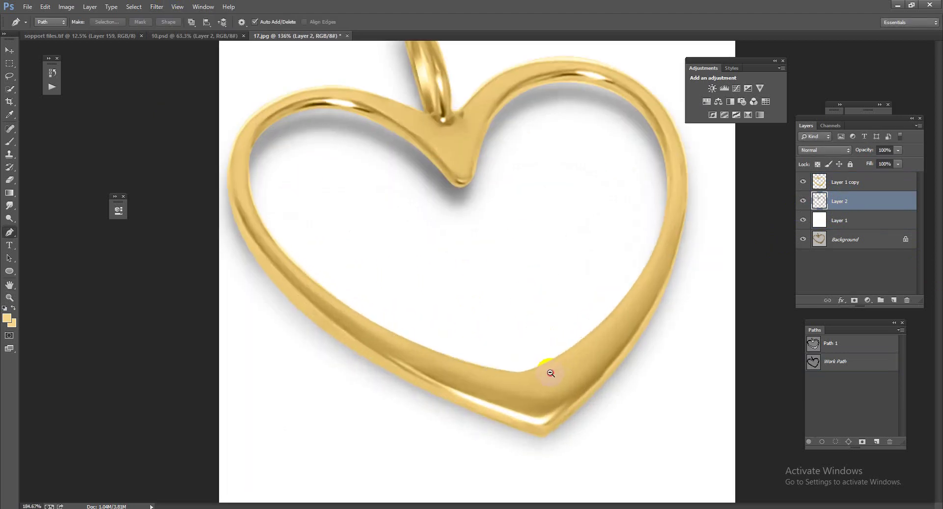
scroll(551, 373, "down", 2)
scroll(516, 330, "up", 2)
Set the shadow layer's Fill to 77%
left_click(802, 239, "alt")
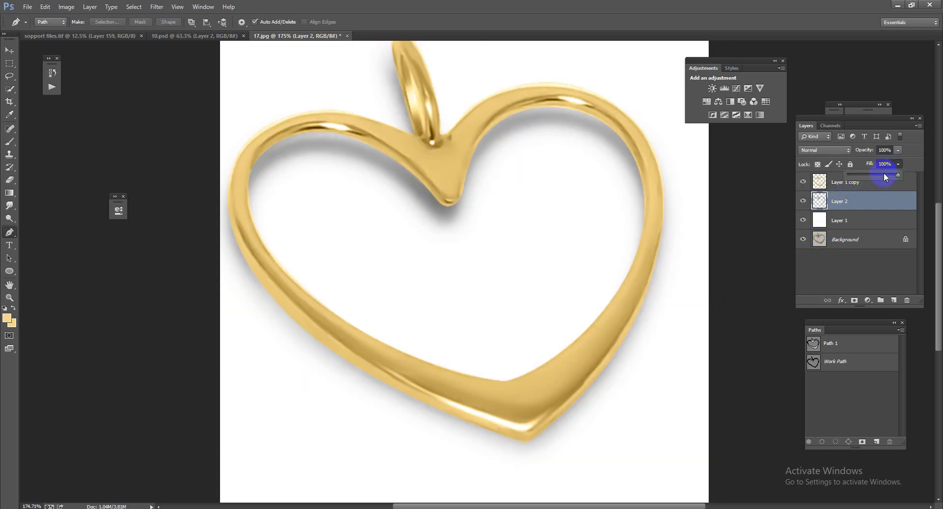
left_click(884, 174)
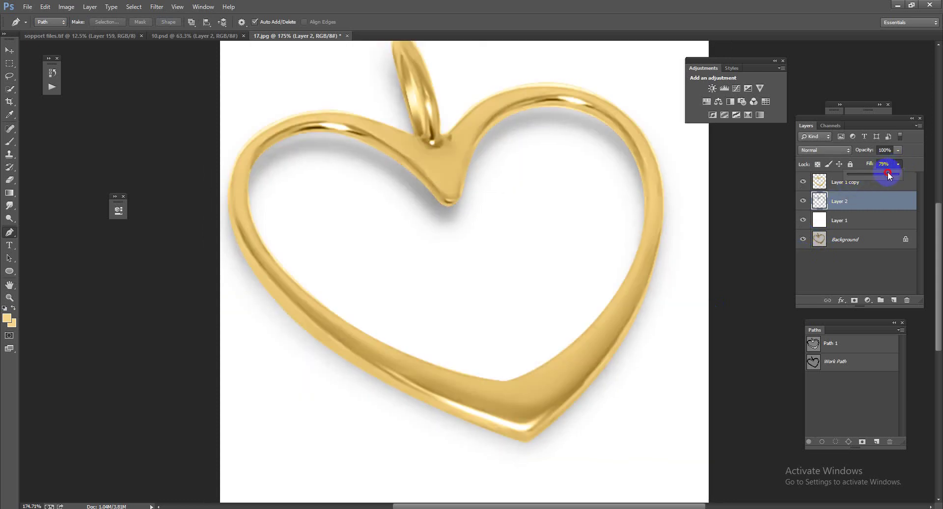
left_click_drag(888, 173, 893, 173)
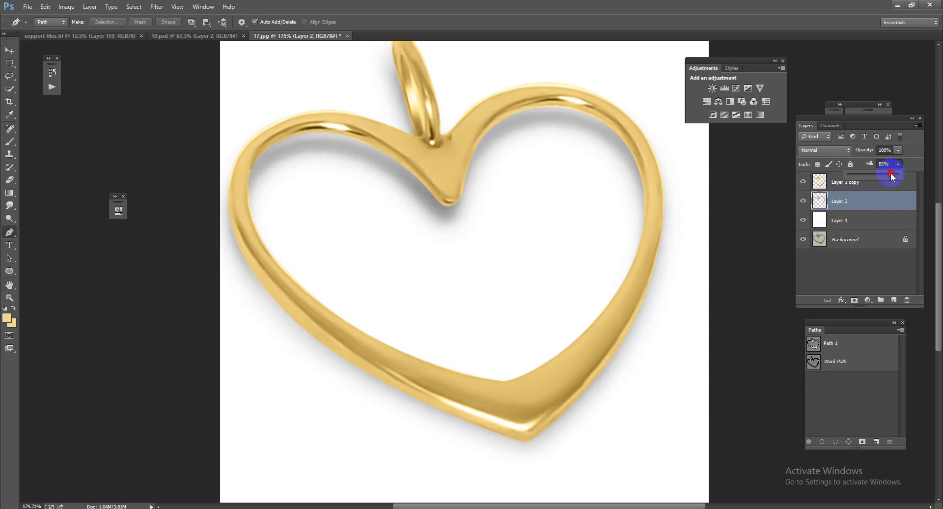
scroll(670, 246, "down", 5)
scroll(447, 212, "up", 1)
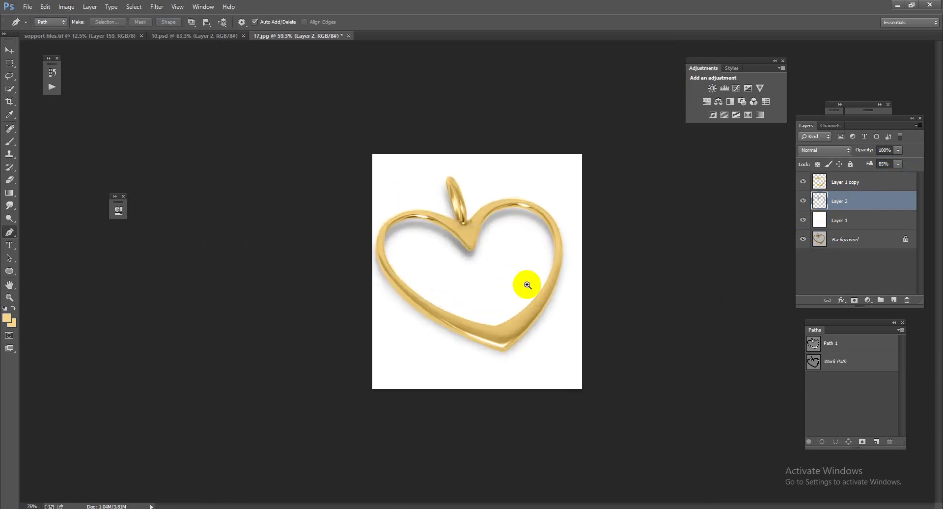
left_click(898, 164)
left_click(894, 173)
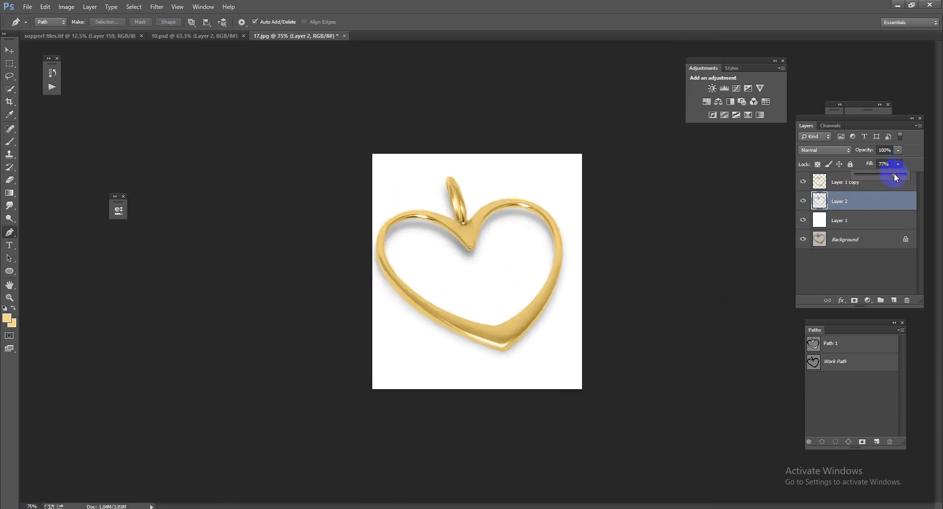
Select the cut-out heart layer and compare it against the original photo up close
left_click(843, 183)
left_click(803, 240, "alt")
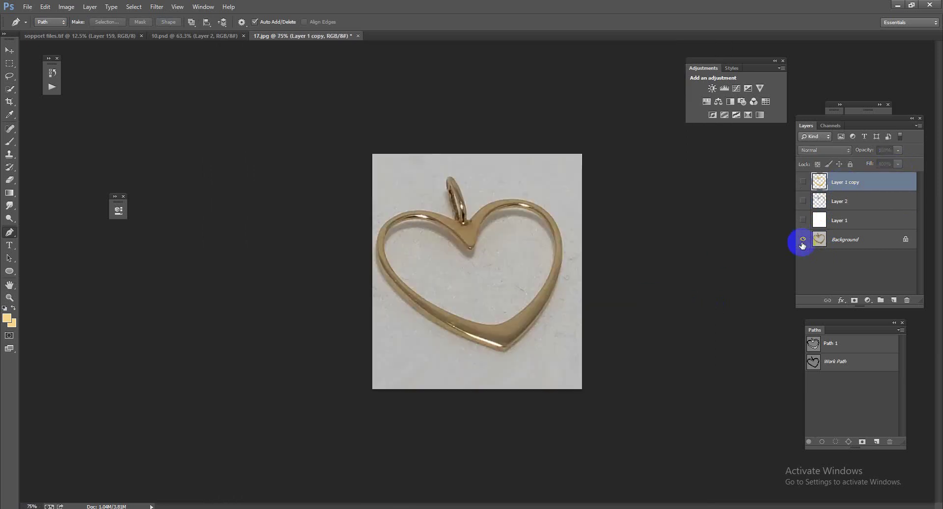
left_click(803, 240, "alt")
left_click_drag(491, 343, 517, 361)
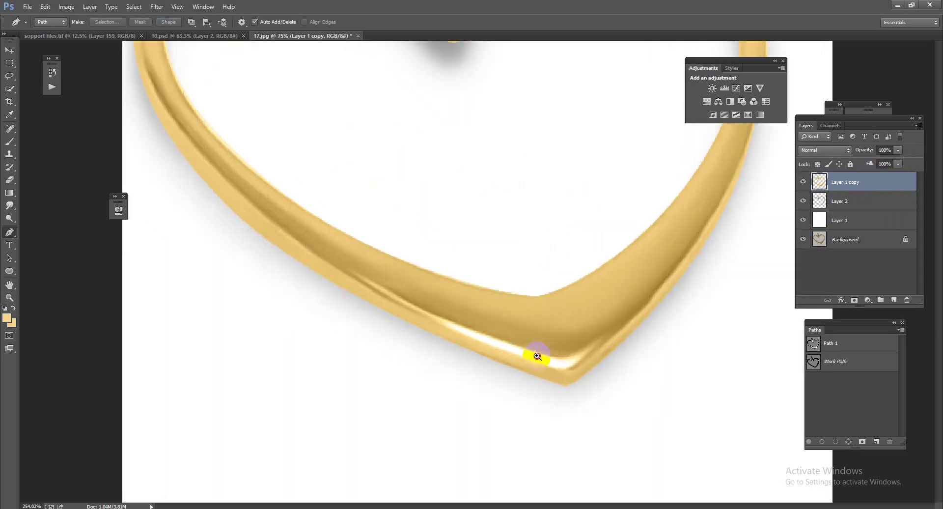
left_click(573, 339, "ctrl+alt")
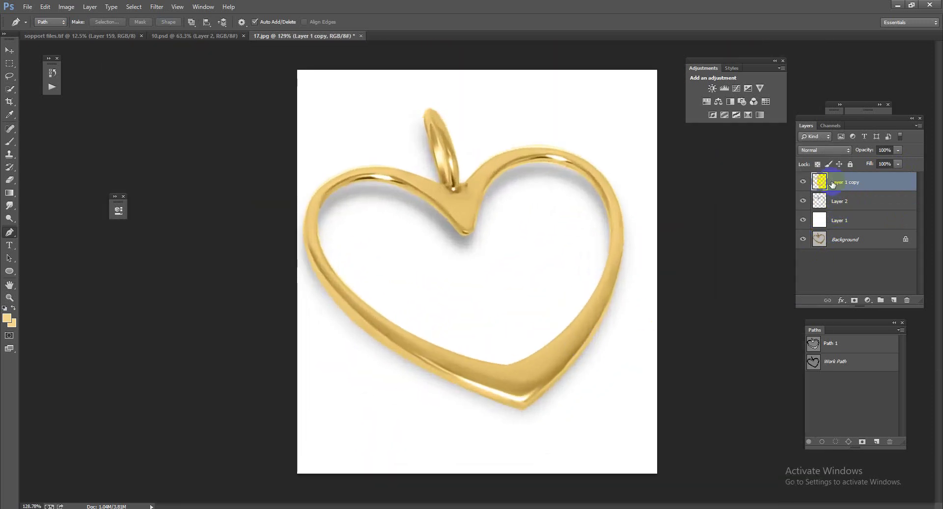
Tint the heart gold with a tan-filled Color blend layer merged down into it
left_click(821, 181, "ctrl")
left_click(894, 299)
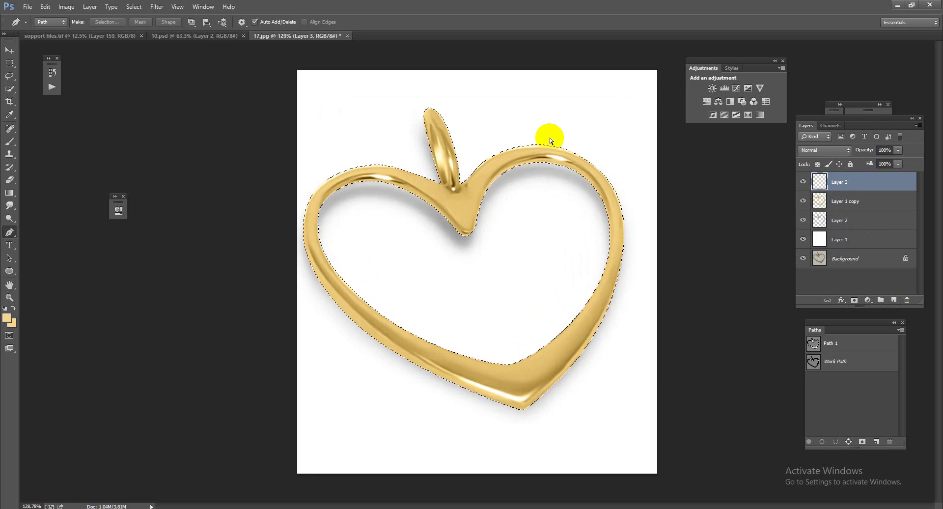
key("alt+BackSpace")
left_click(835, 150)
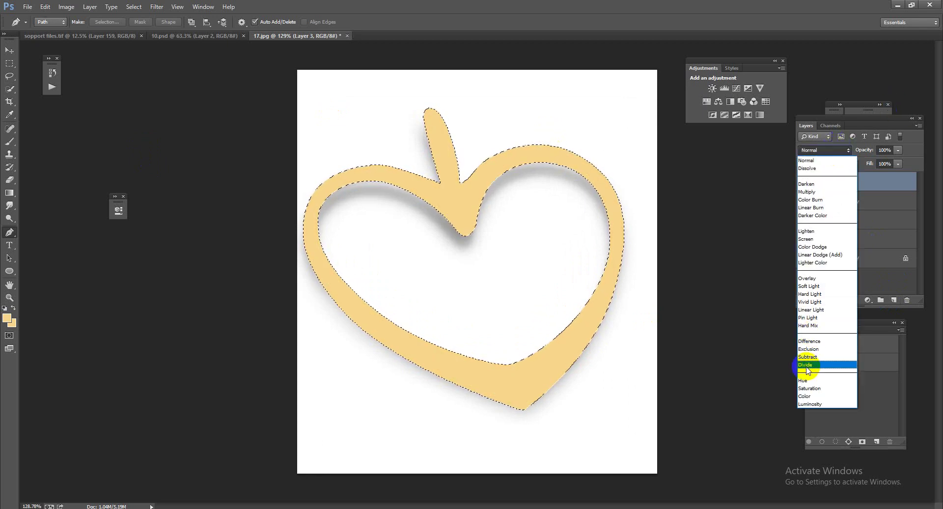
left_click(810, 396)
scroll(617, 372, "up", 2)
scroll(574, 337, "up", 2)
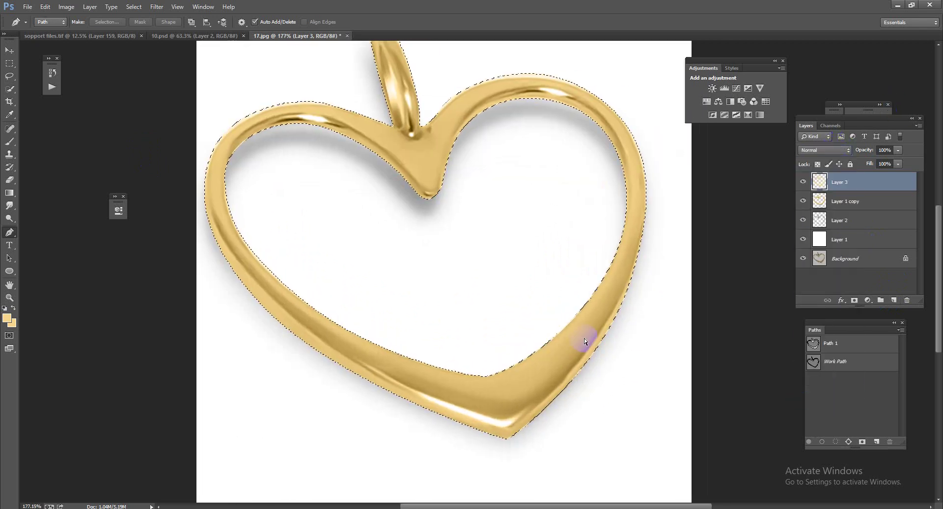
key("ctrl+e")
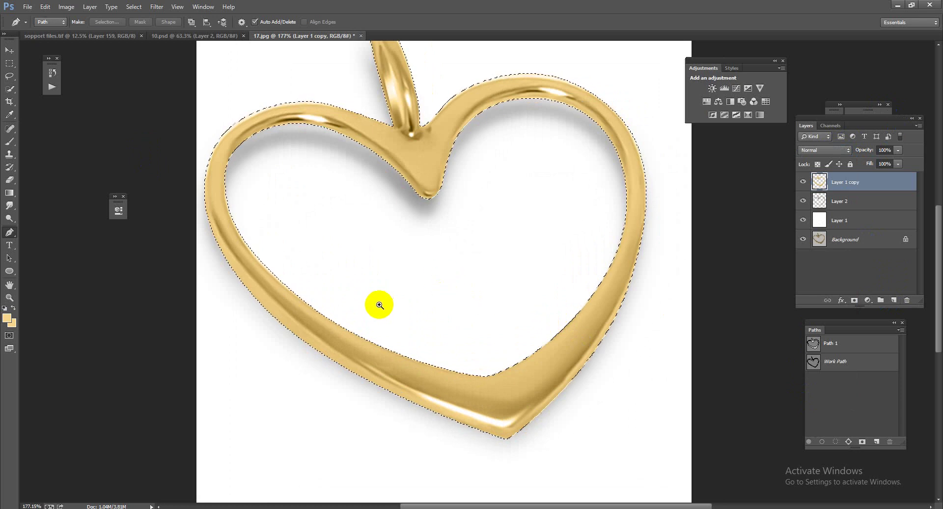
Raise the heart's Clarity to +15 in the Camera Raw Filter
scroll(420, 310, "down", 4)
scroll(420, 310, "up", 1)
key("ctrl+shift+a")
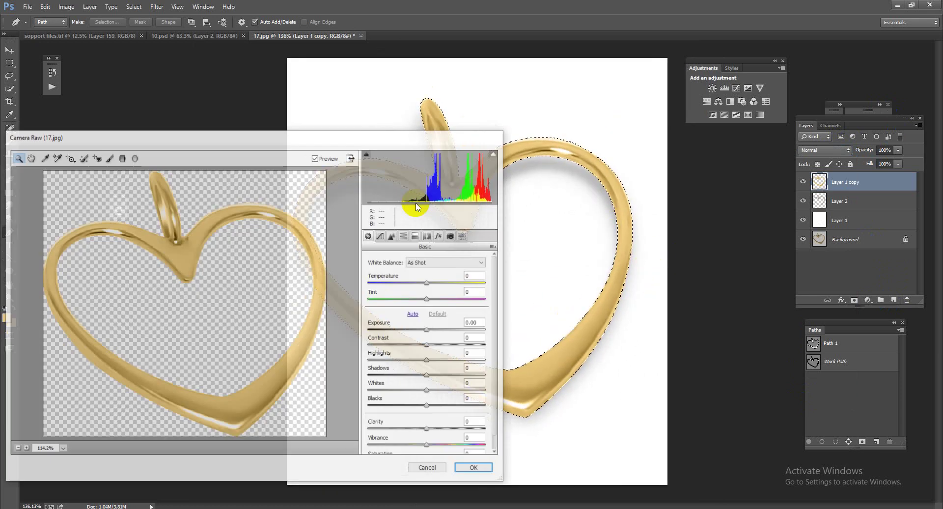
left_click(393, 236)
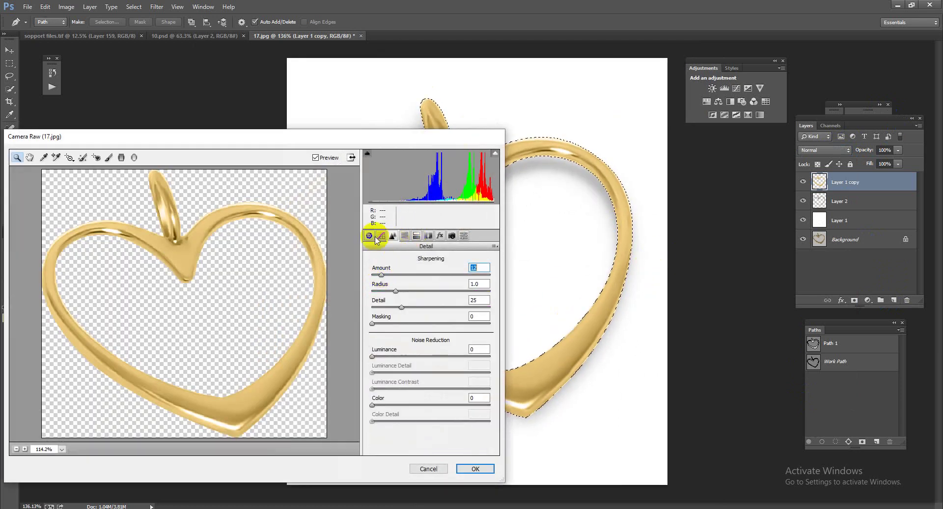
left_click(370, 236)
left_click_drag(429, 429, 439, 429)
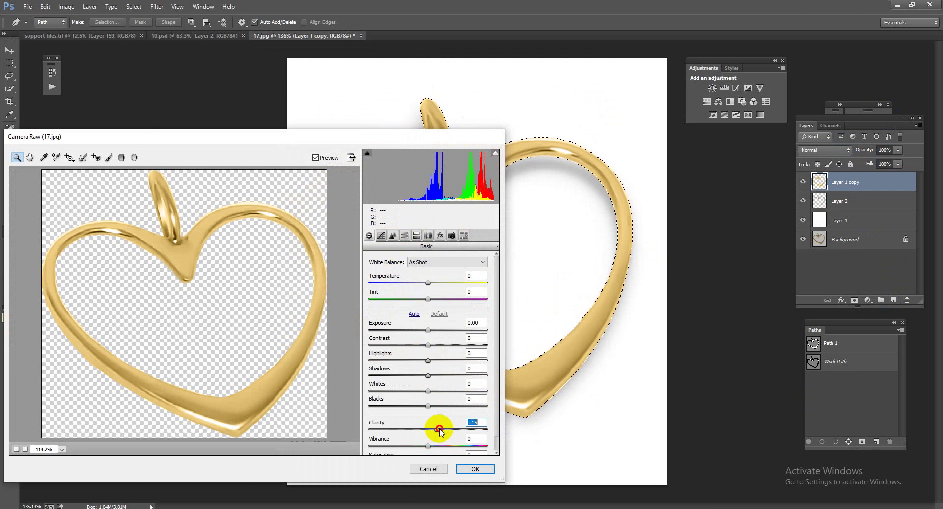
left_click(469, 466)
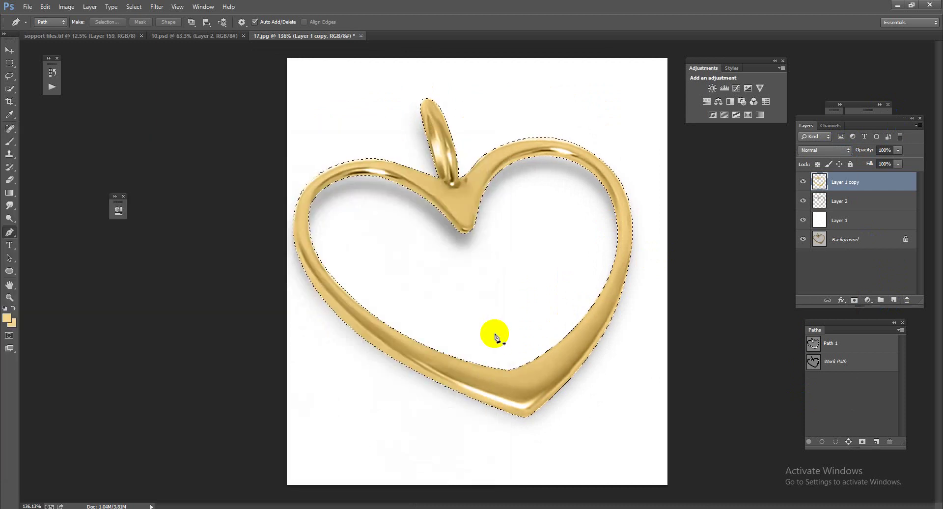
Deselect, save as 17.psd, and group Layer 1 copy, Layer 2 and Layer 1 into Group 1
key("ctrl+d")
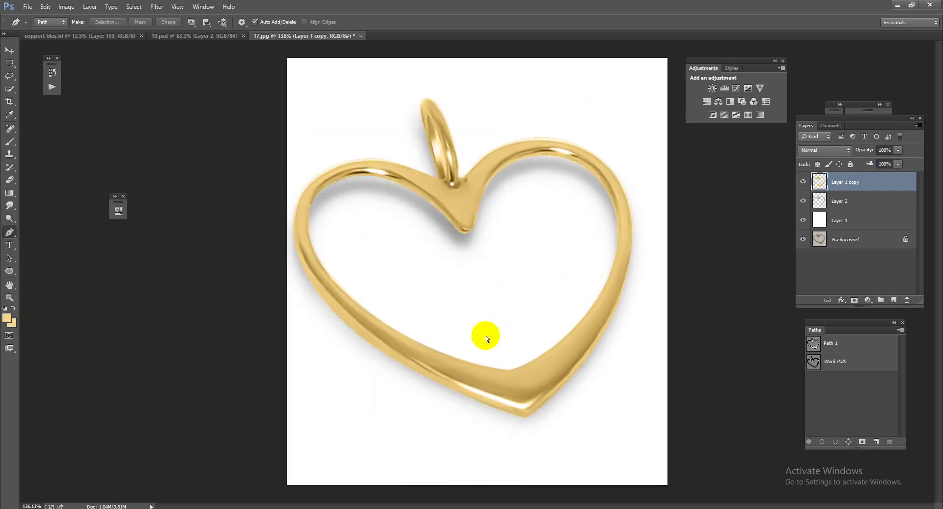
left_click_drag(486, 335, 525, 339)
key("ctrl+shift+s")
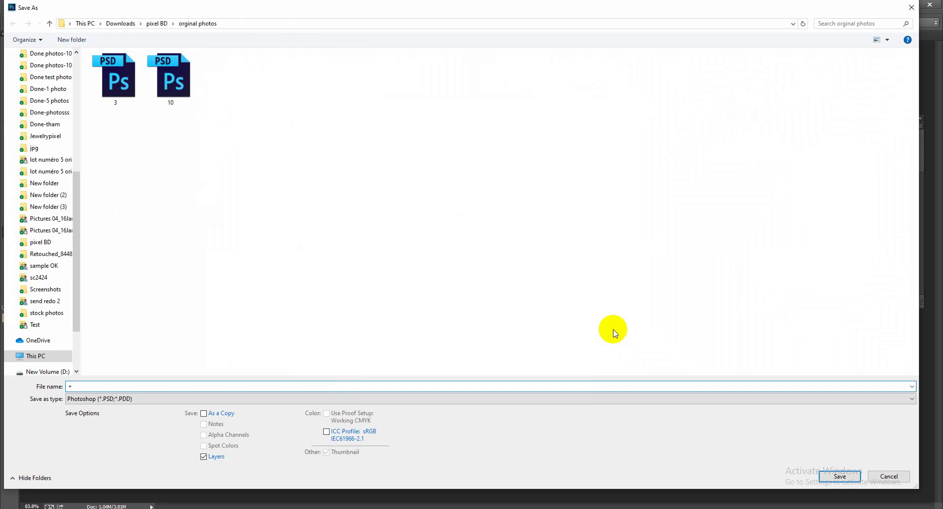
left_click(889, 476)
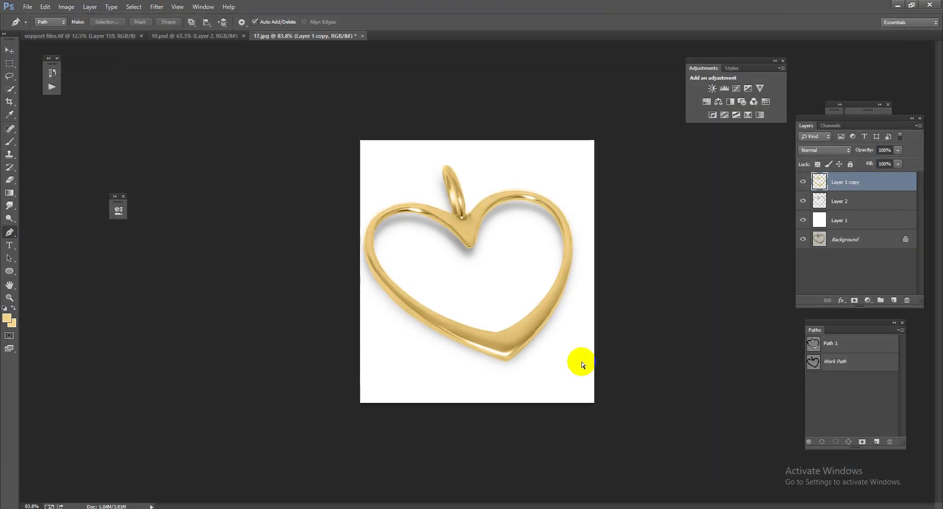
key("ctrl+shift+s")
key("Return")
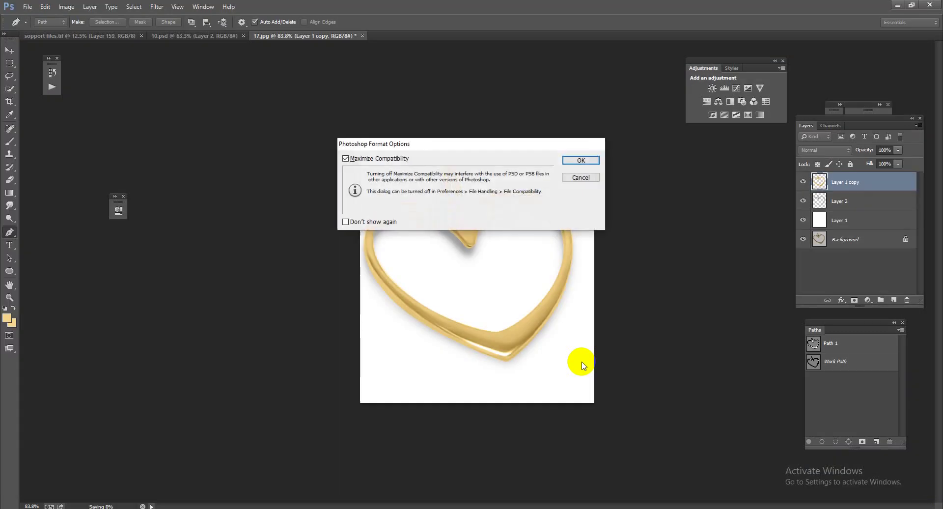
key("Return")
left_click(837, 224, "shift")
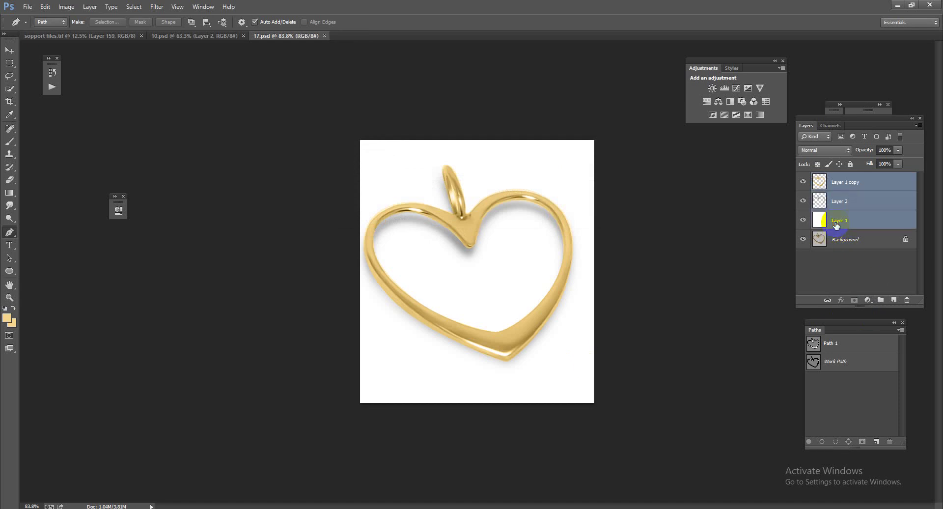
key("ctrl+g")
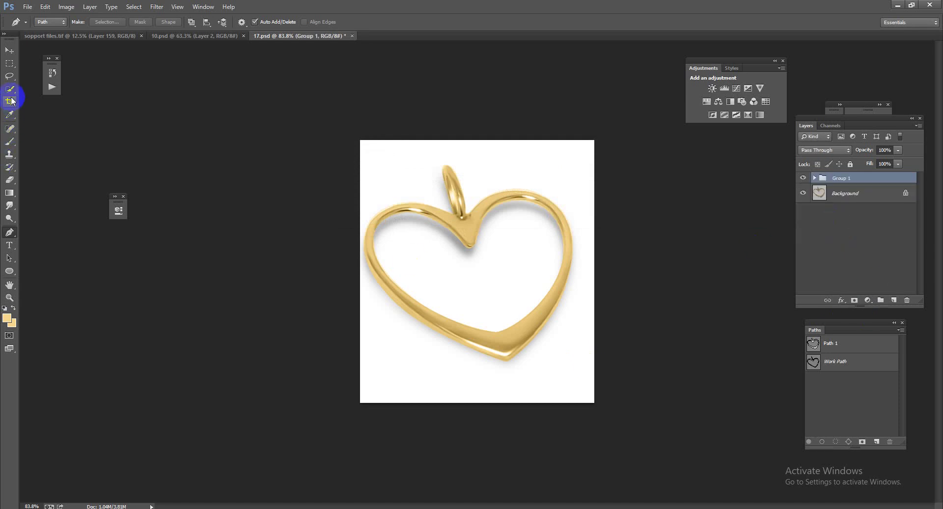
Extend the canvas to the right and move Group 1's heart into the new right half
left_click(11, 101)
mouse_move(594, 271)
left_mouse_down()
mouse_move(722, 273)
mouse_move(715, 273)
left_mouse_up()
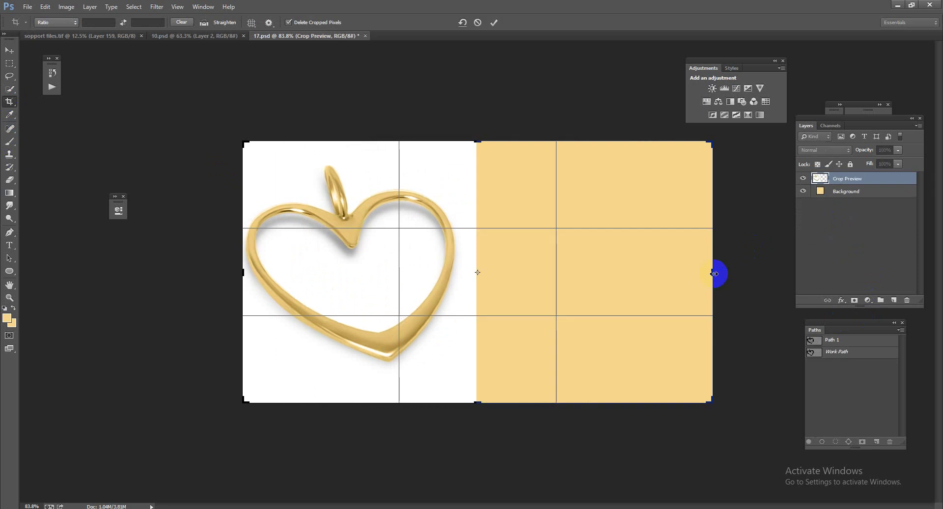
key("Return")
key("ctrl+t")
left_click_drag(473, 290, 691, 303)
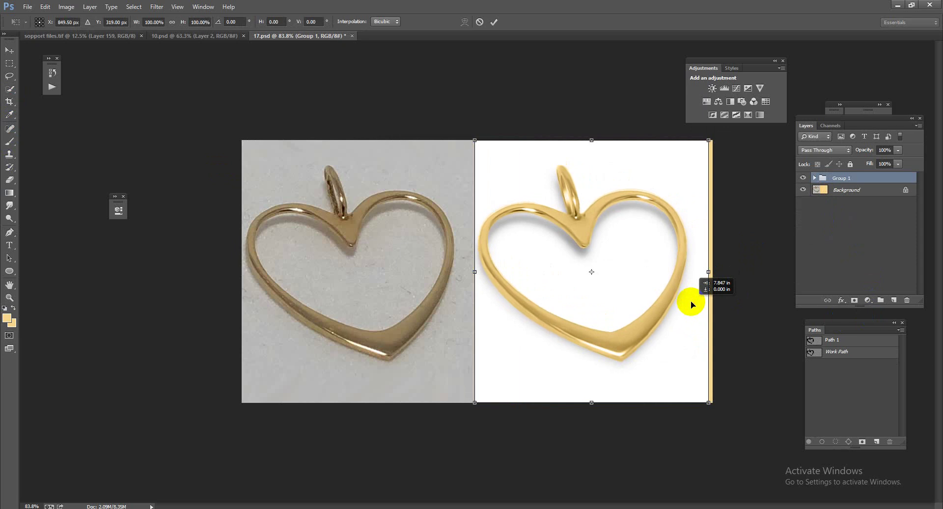
key("Return")
Crop the canvas to about 15.75 inches wide, trimming the leftover right-edge strip
key("c")
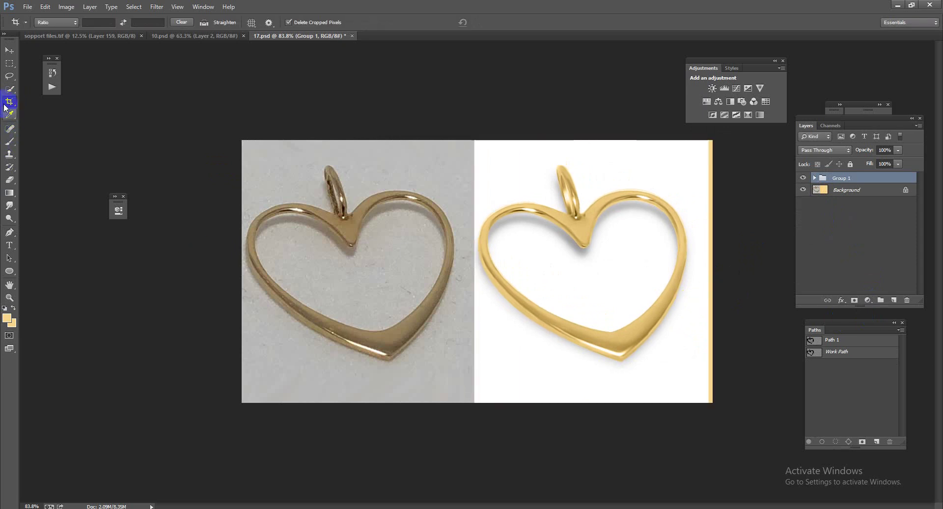
left_click_drag(714, 273, 711, 273)
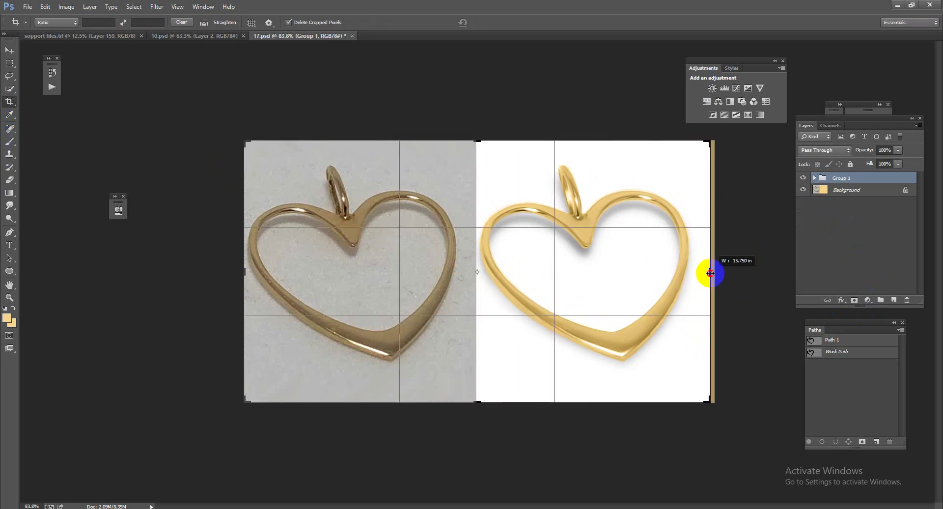
left_click_drag(710, 273, 706, 272)
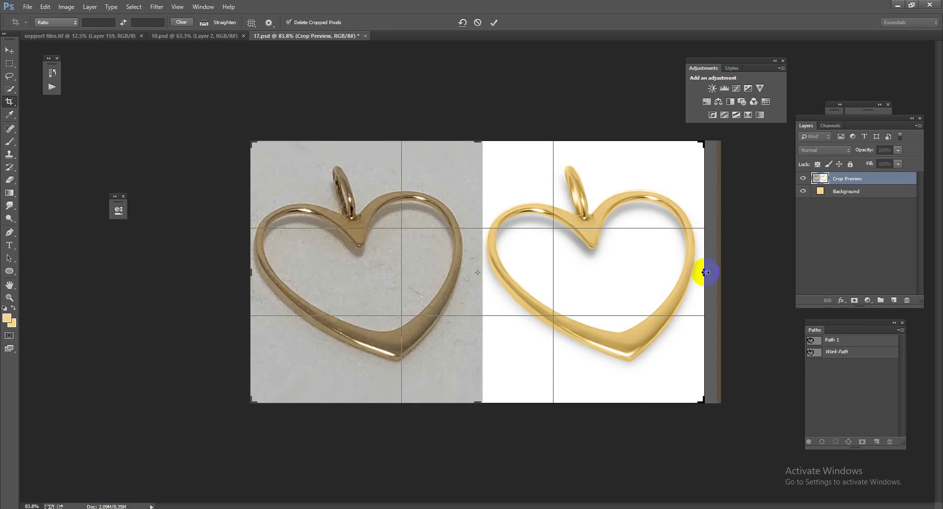
key("Return")
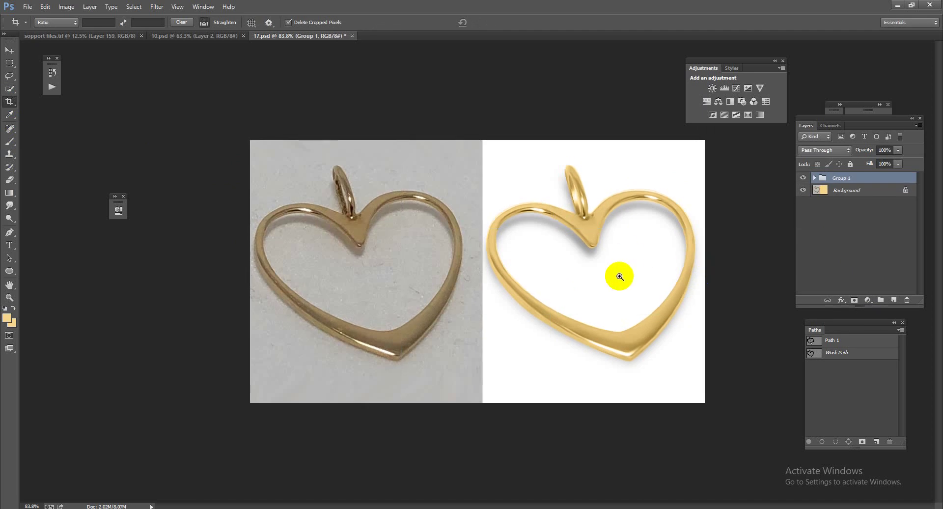
left_click_drag(618, 274, 502, 268)
left_click(502, 268, "alt")
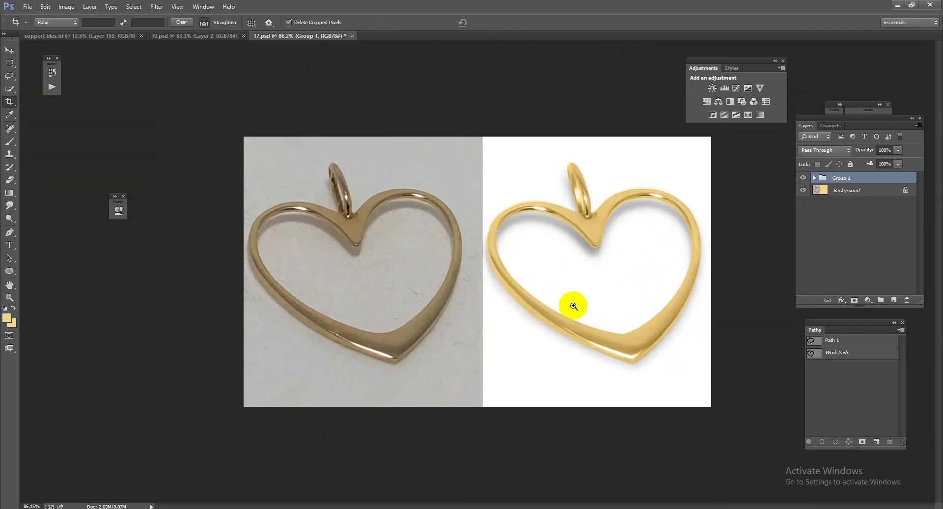